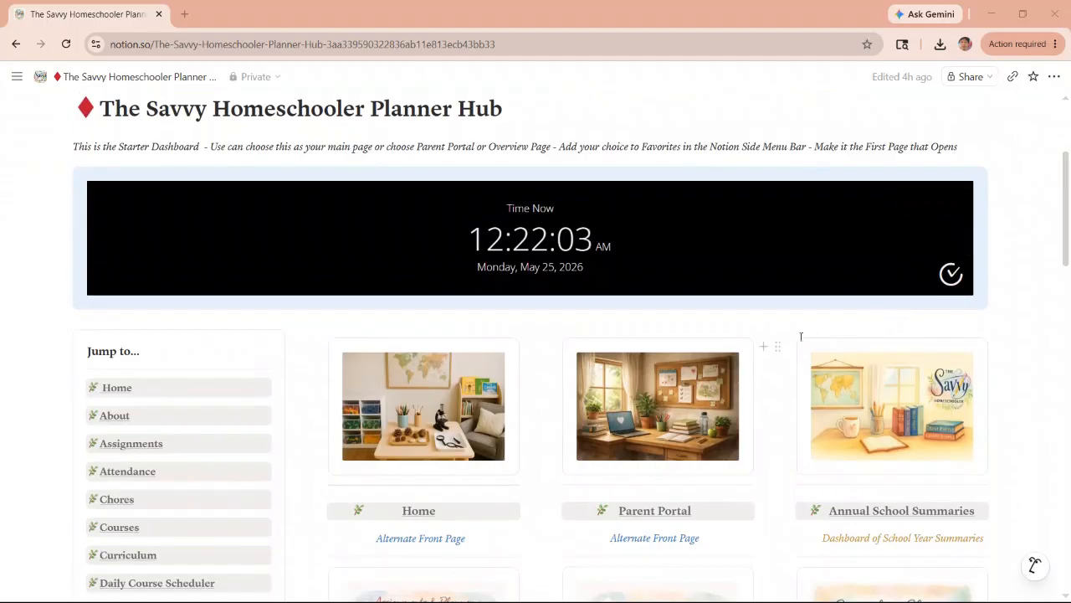
scroll(718, 345, "down", 1)
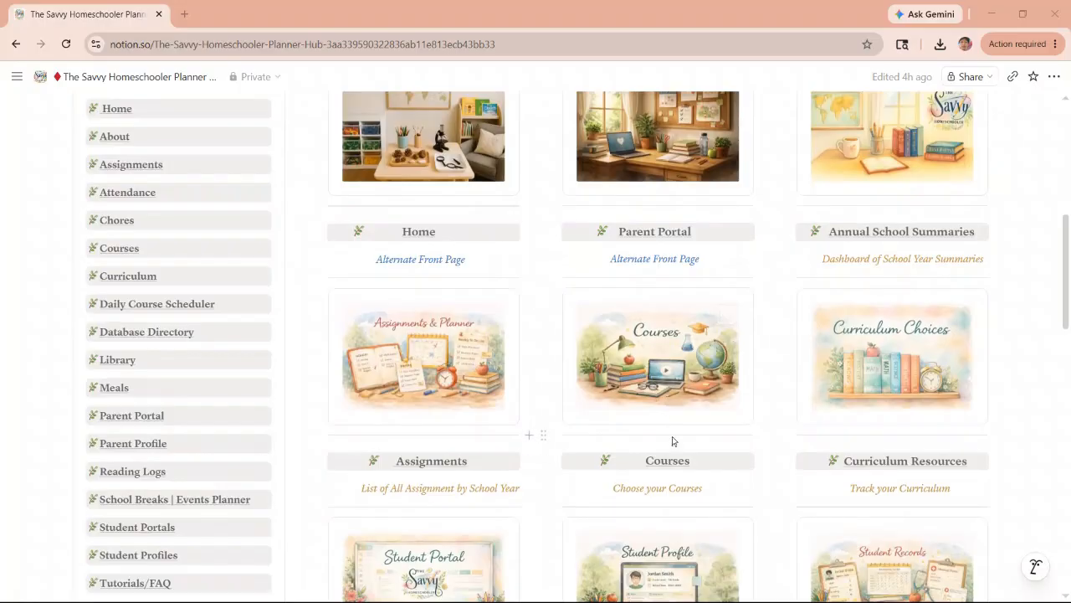
- Look over the planner hub's page links, and read the Notepad note about creating a student course schedule
scroll(672, 441, "down", 2)
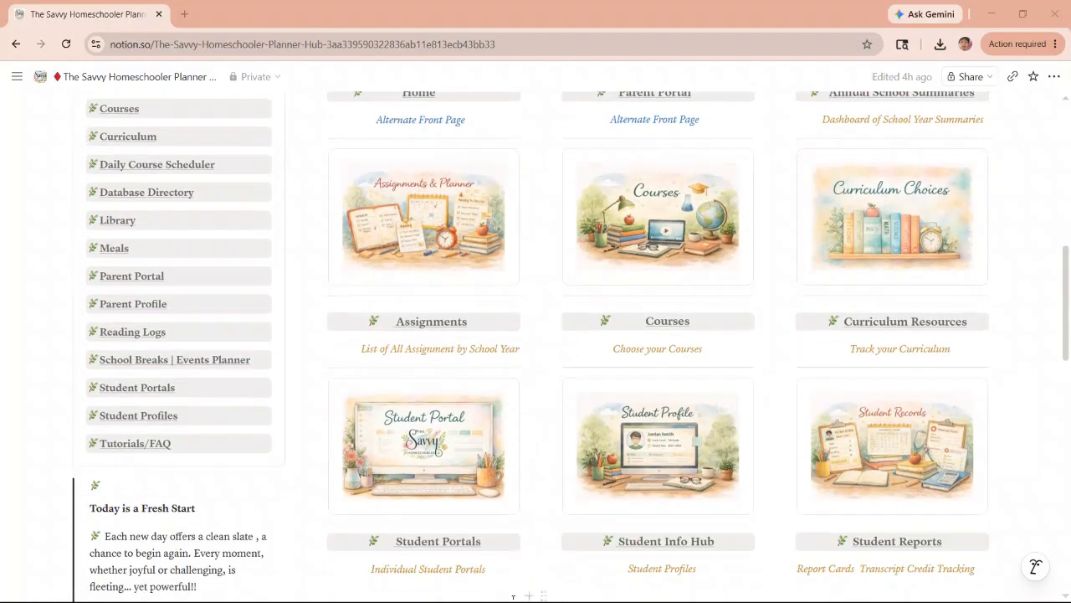
scroll(535, 382, "down", 1)
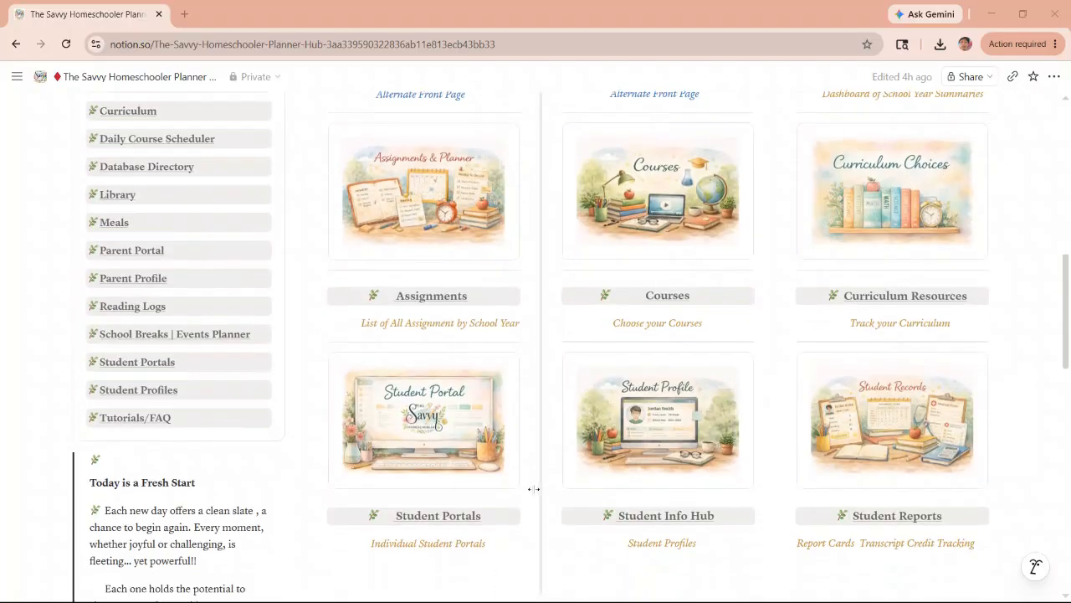
left_click(991, 14)
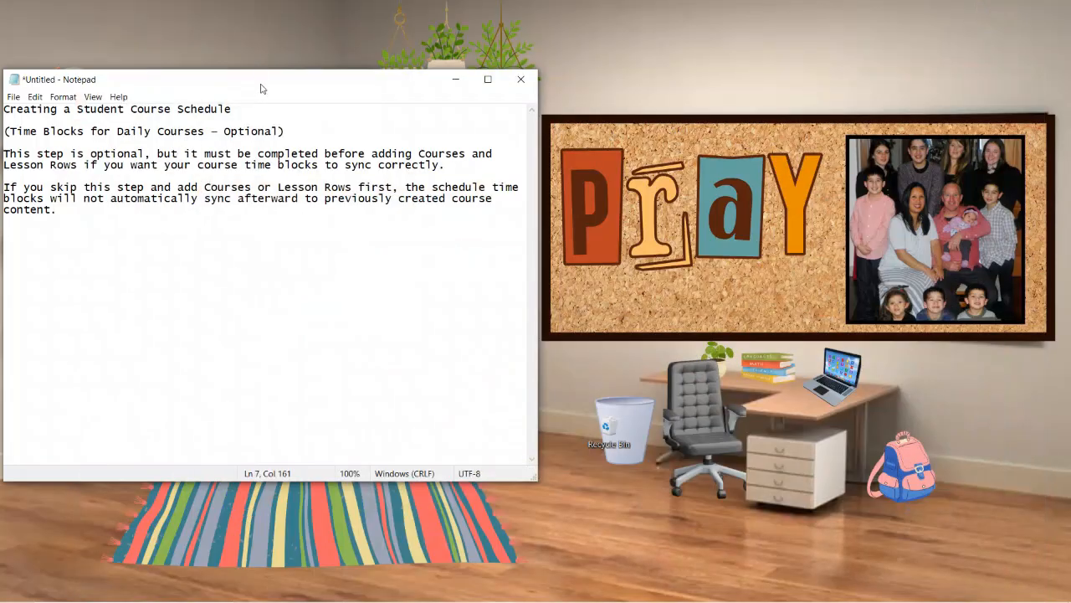
left_click_drag(260, 88, 408, 77)
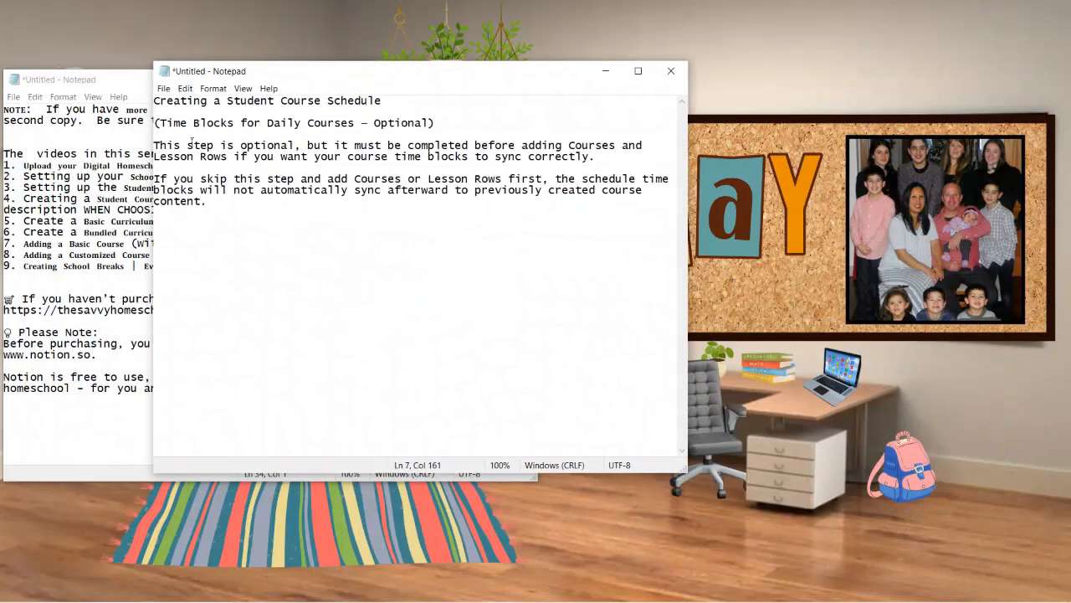
left_click_drag(306, 74, 157, 87)
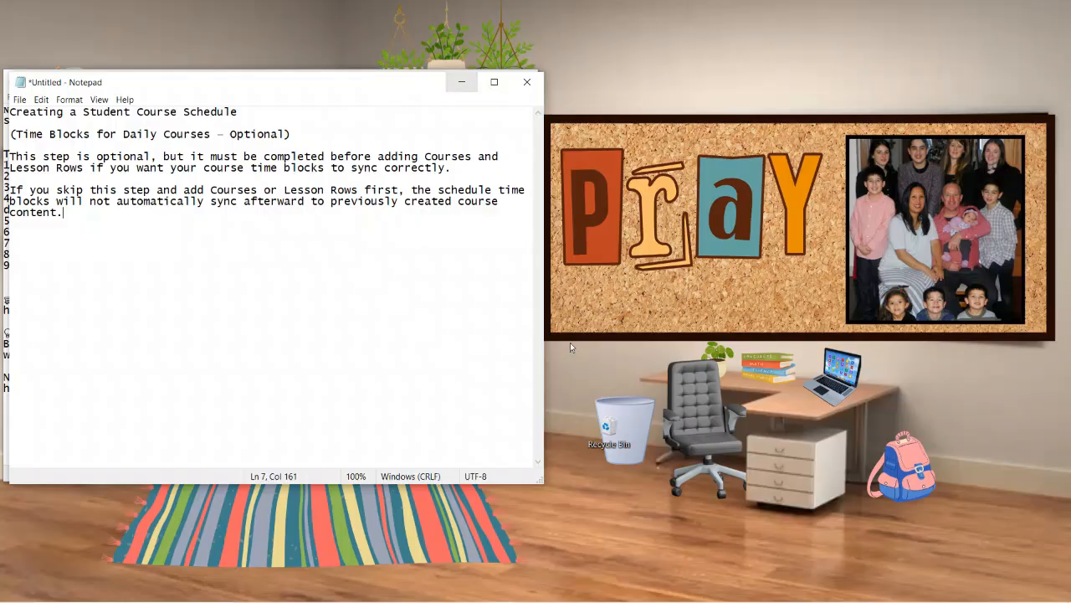
- Switch back to the Notion planner hub in Chrome and open the Student Info Hub page
mouse_move(682, 596)
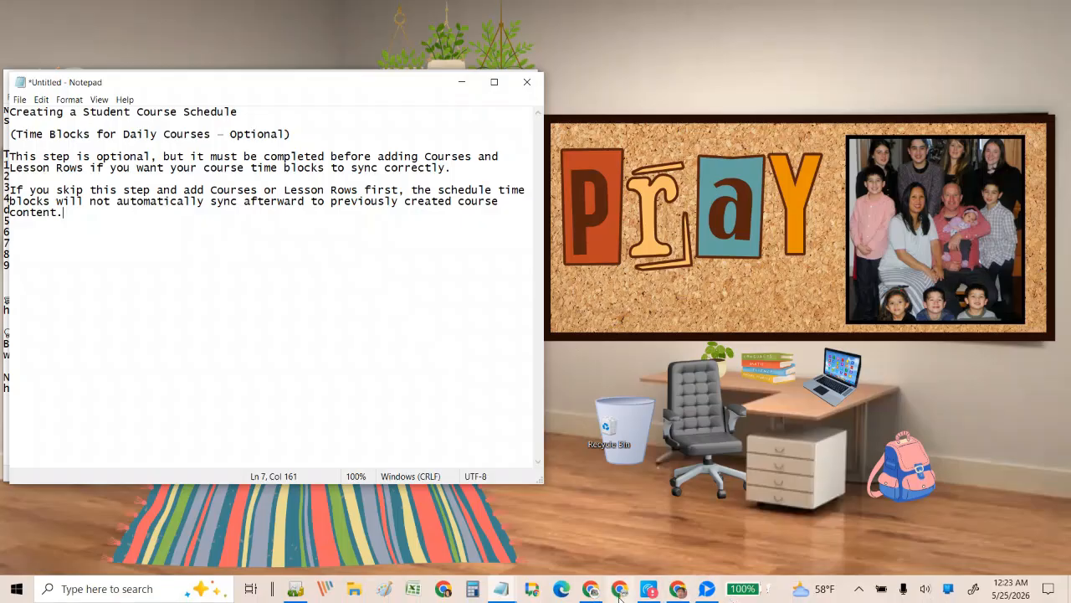
left_click(678, 588)
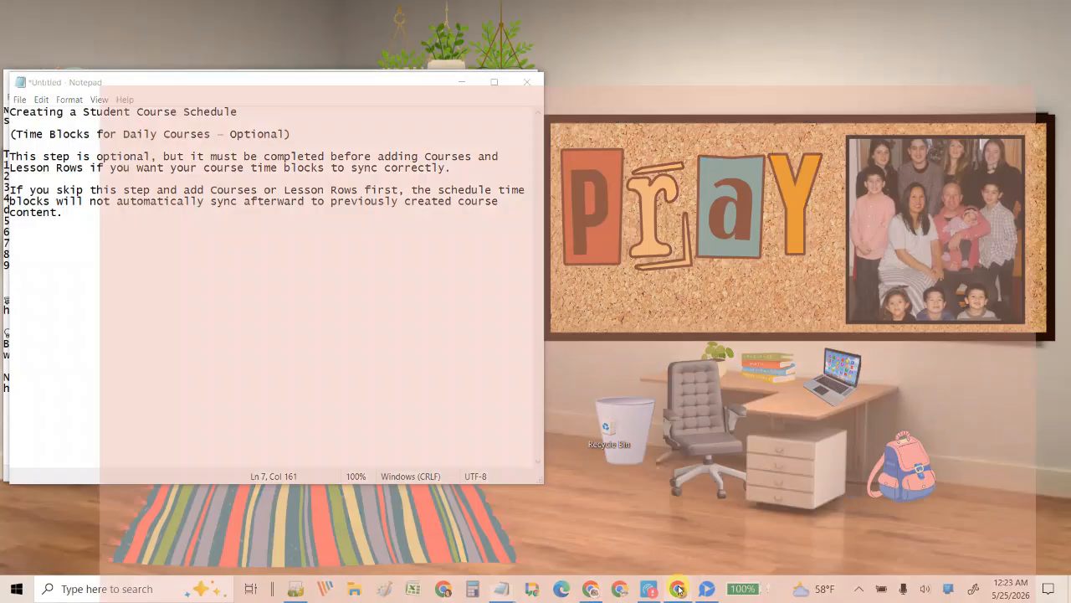
scroll(438, 280, "up", 3)
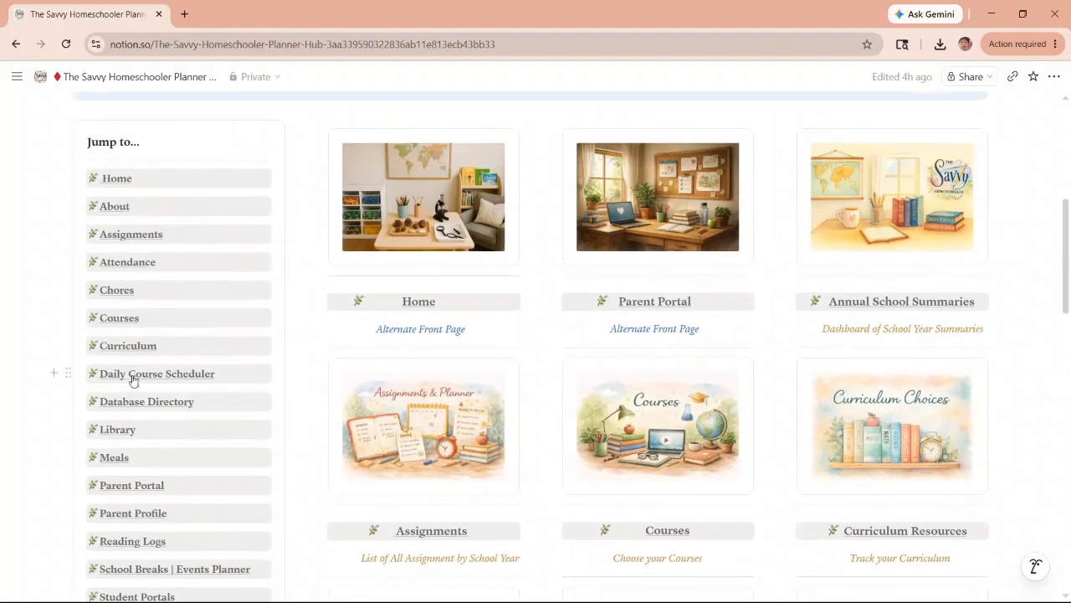
scroll(303, 166, "up", 3)
scroll(227, 330, "down", 3)
scroll(662, 432, "down", 1)
scroll(662, 432, "down", 4)
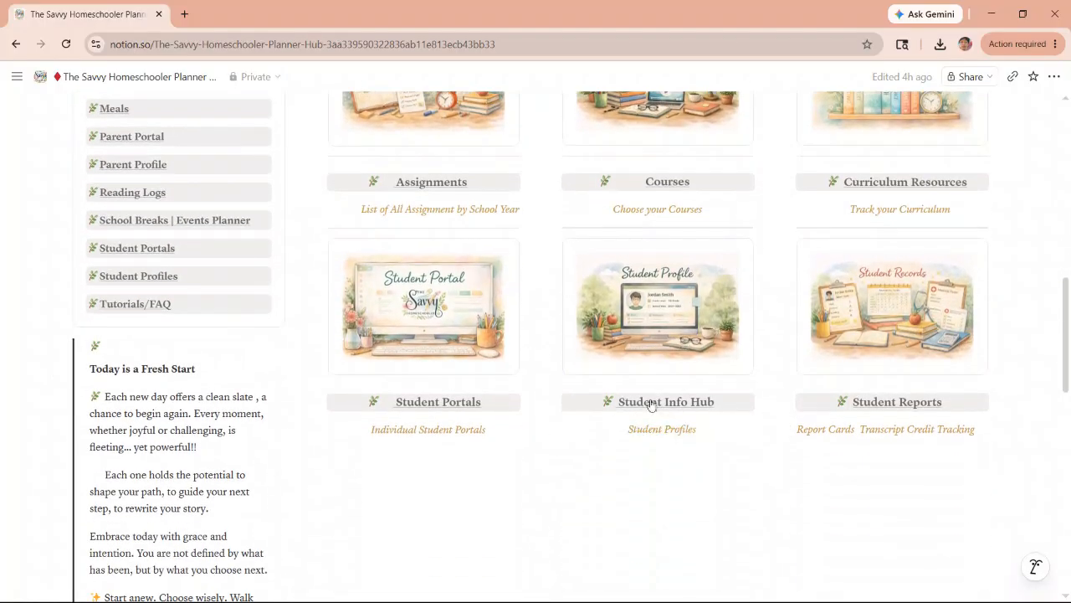
mouse_move(658, 409)
left_click(661, 404)
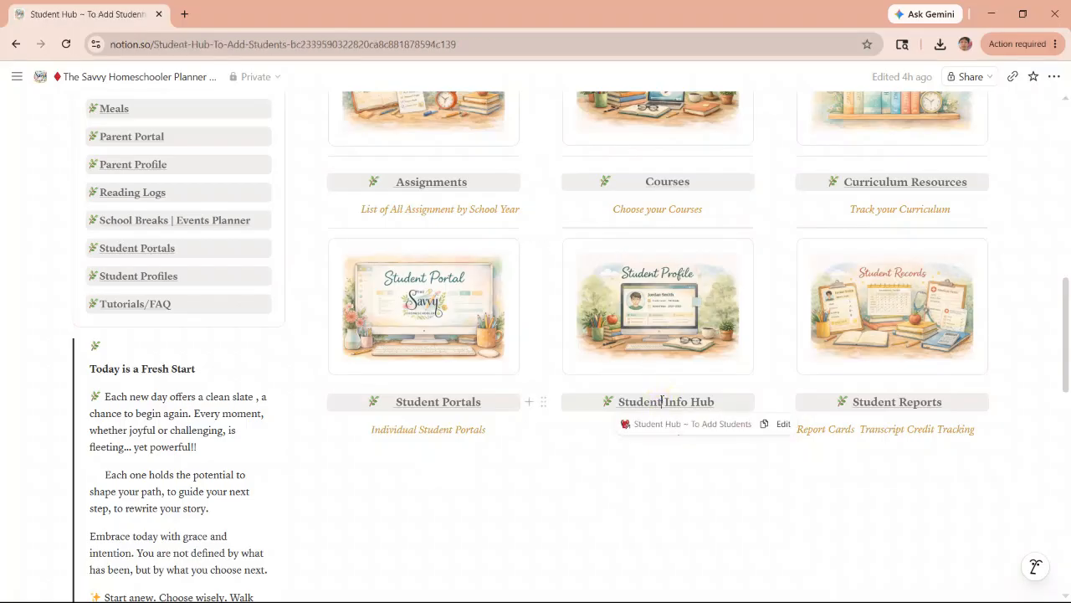
- Open the first student's profile and, from its daily schedule section, open the 2026-2027 school schedule
scroll(627, 343, "down", 1)
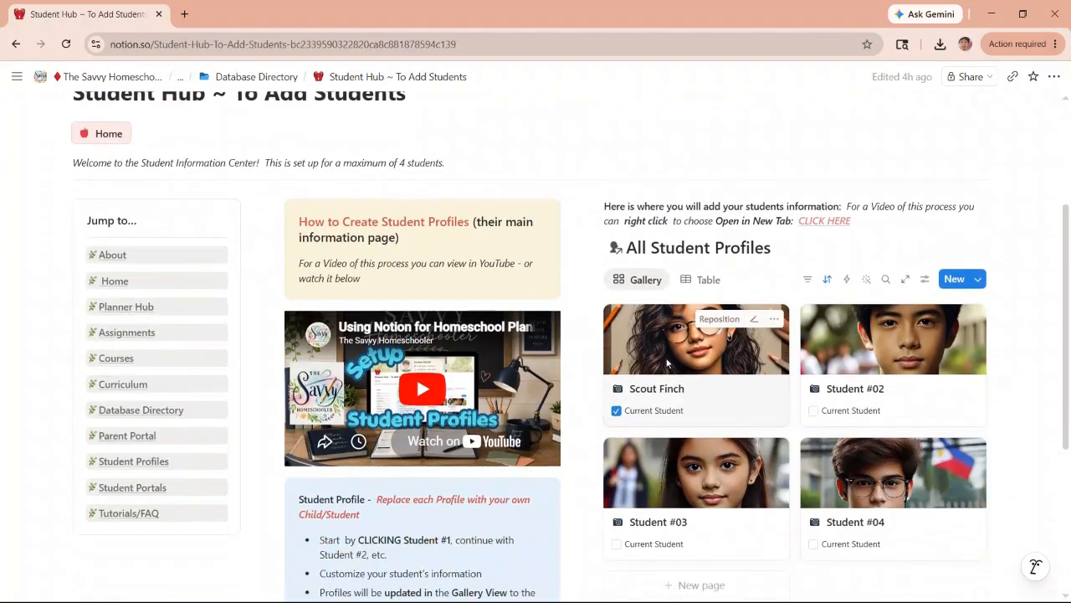
left_click(679, 351)
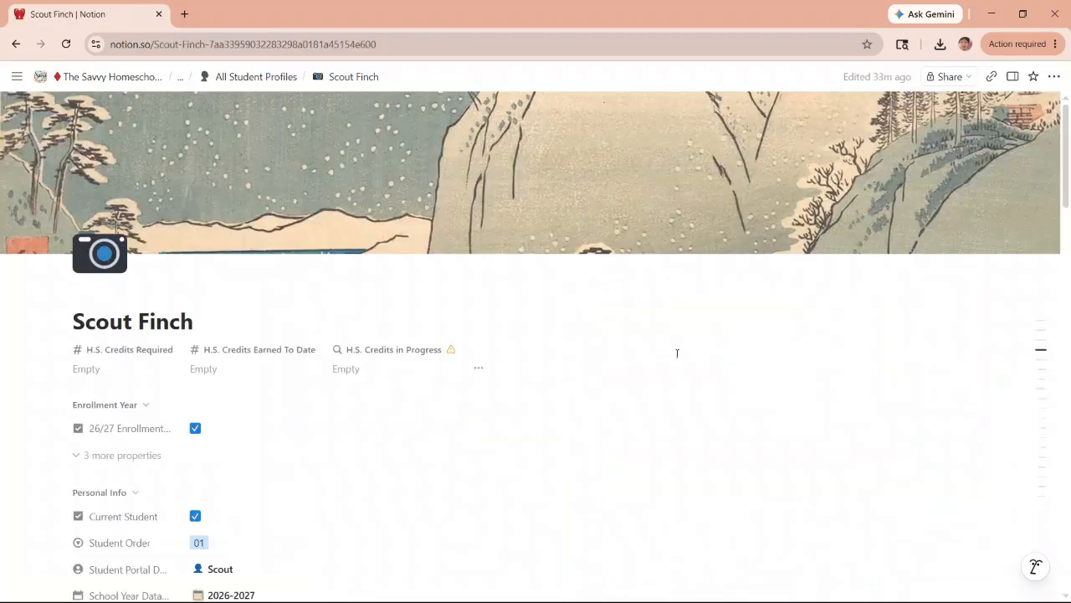
scroll(553, 339, "down", 3)
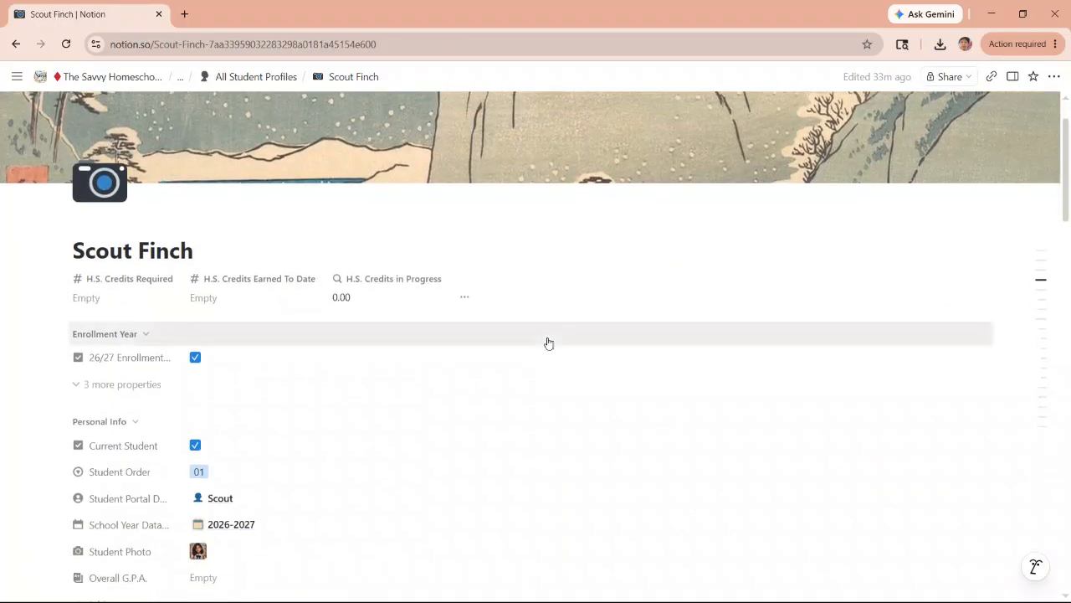
scroll(529, 331, "down", 7)
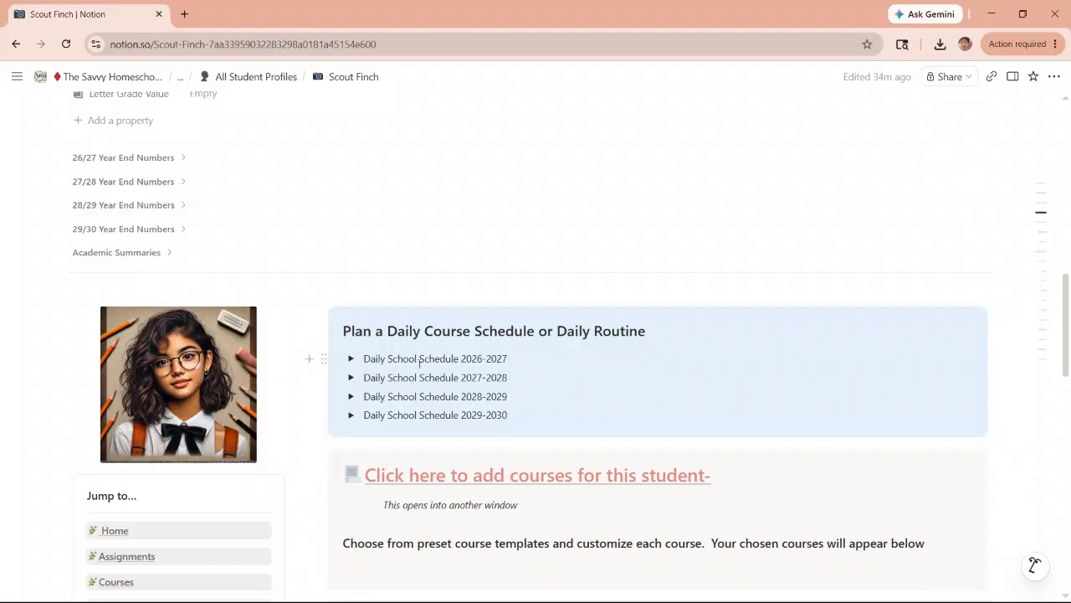
left_click(350, 359)
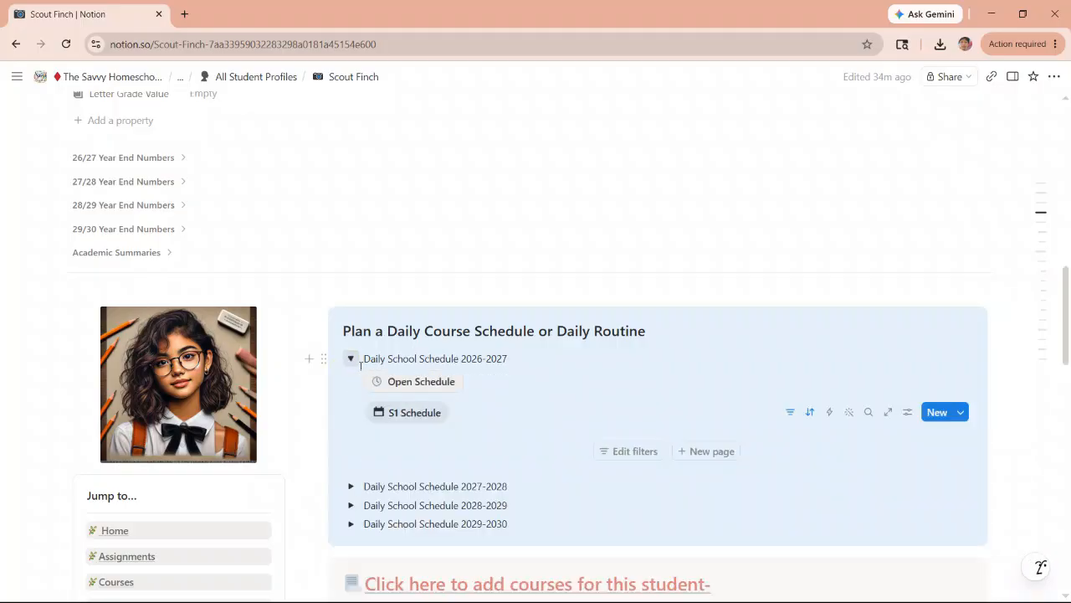
left_click(409, 383)
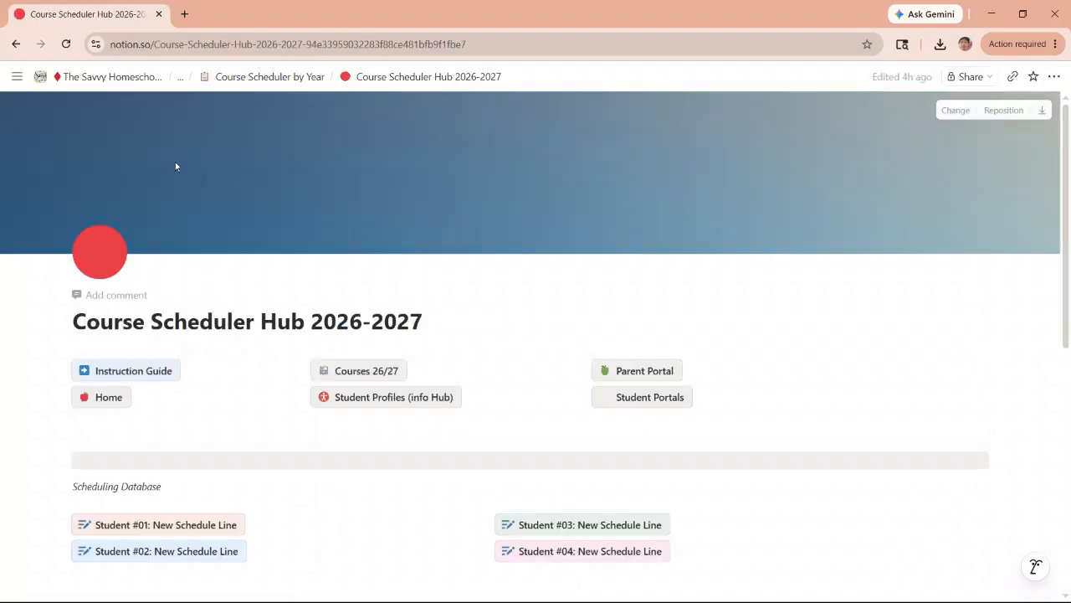
- Add a new schedule line for Student #01 to the scheduling database
mouse_move(280, 80)
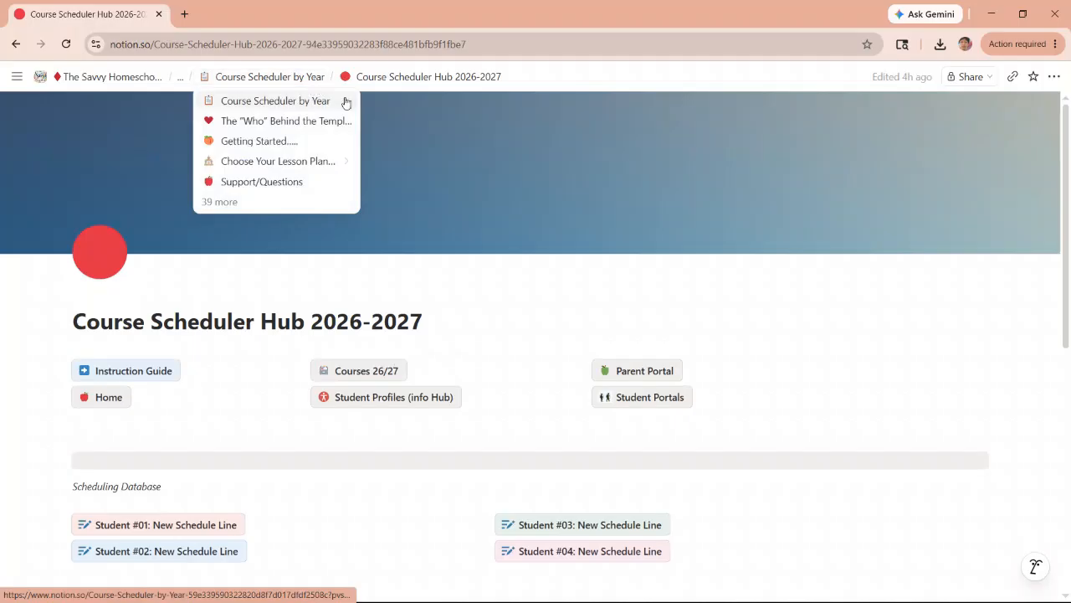
scroll(341, 328, "down", 3)
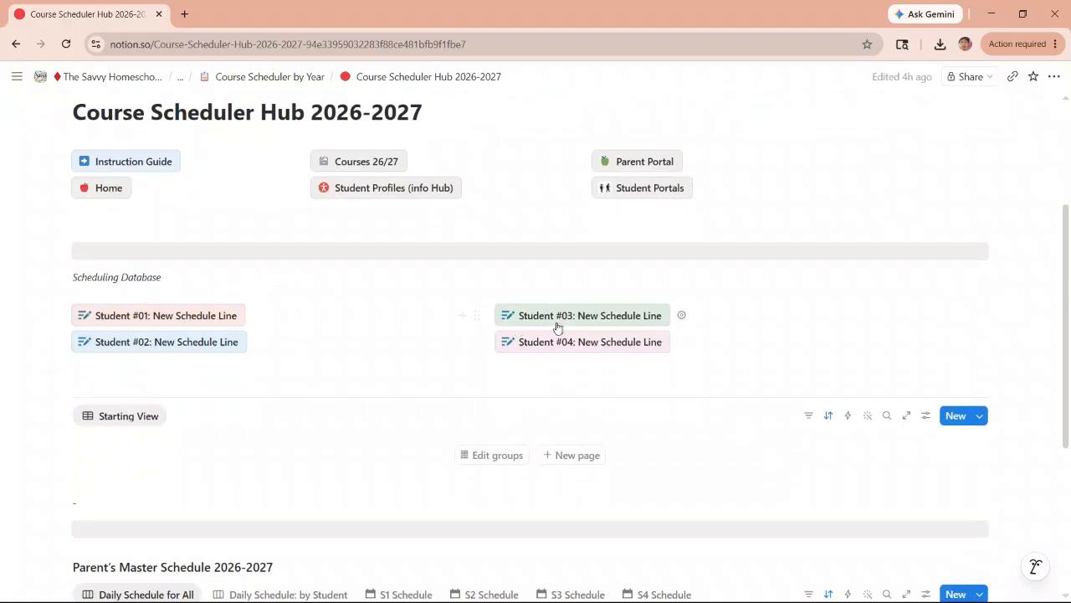
left_click(156, 315)
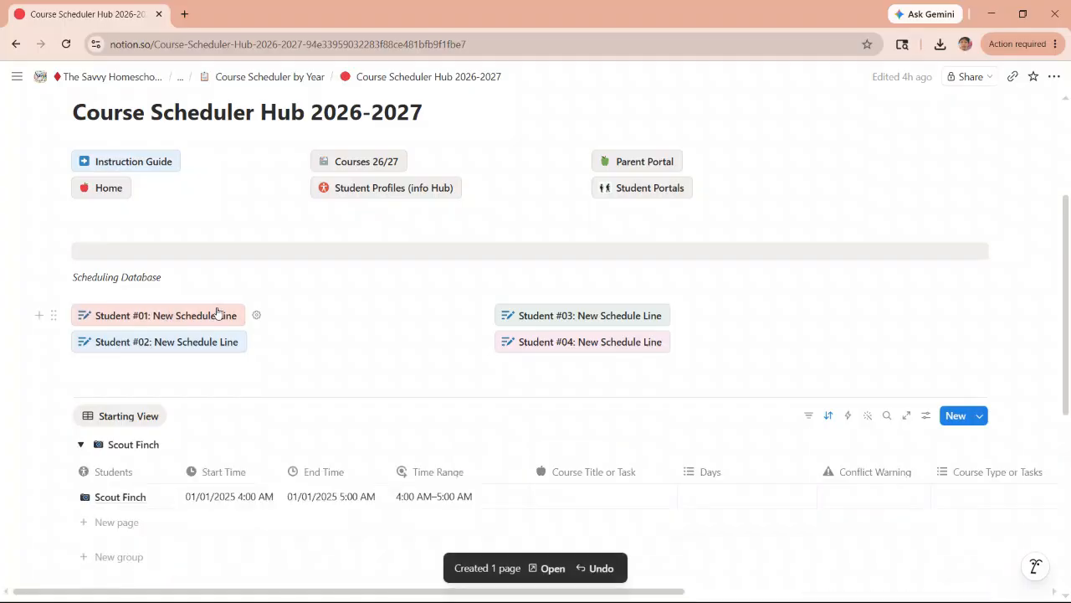
- Set the start time of the student's new schedule line to 7:00 AM, keeping the date 01/01/2025
scroll(238, 338, "down", 3)
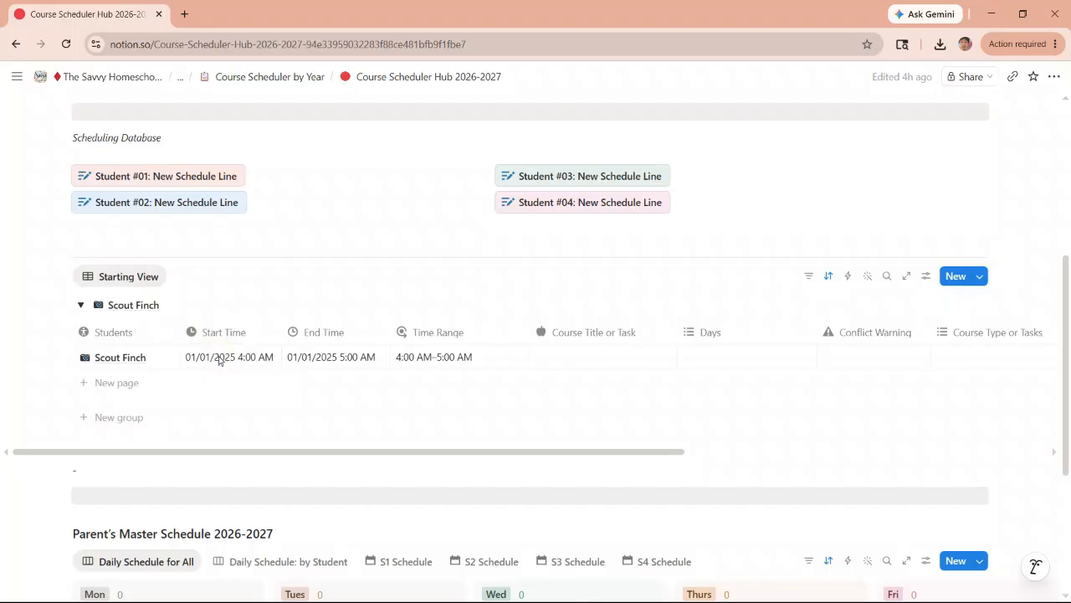
left_click(219, 359)
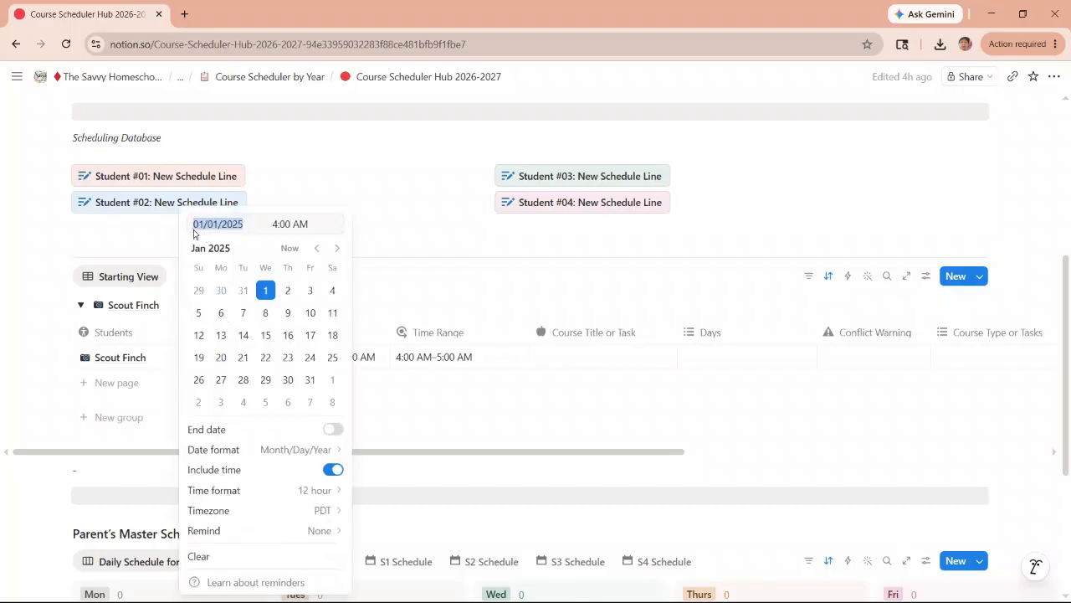
left_click(273, 223)
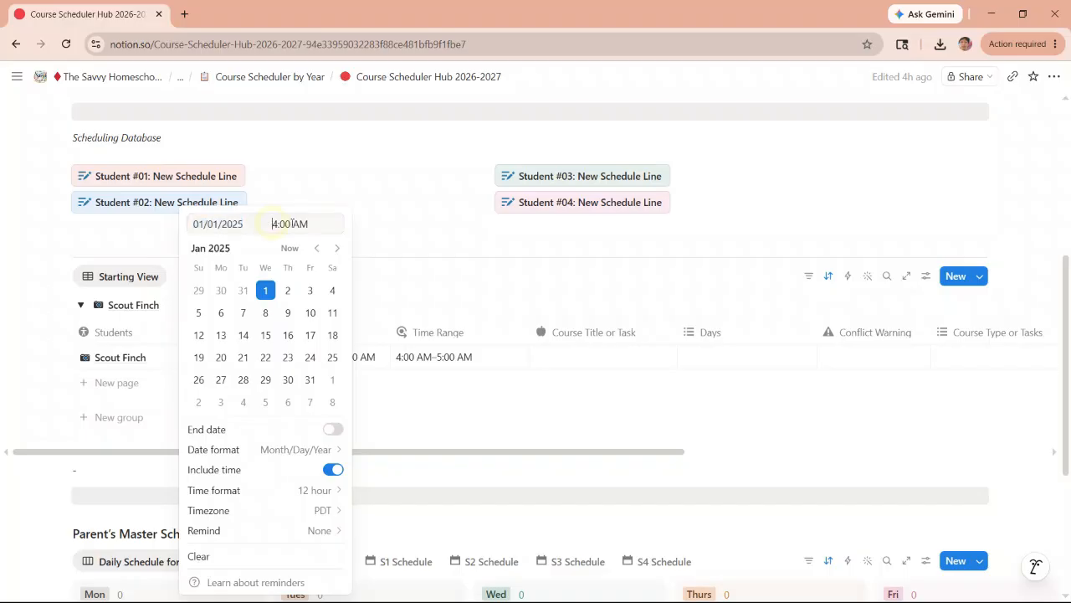
type("7")
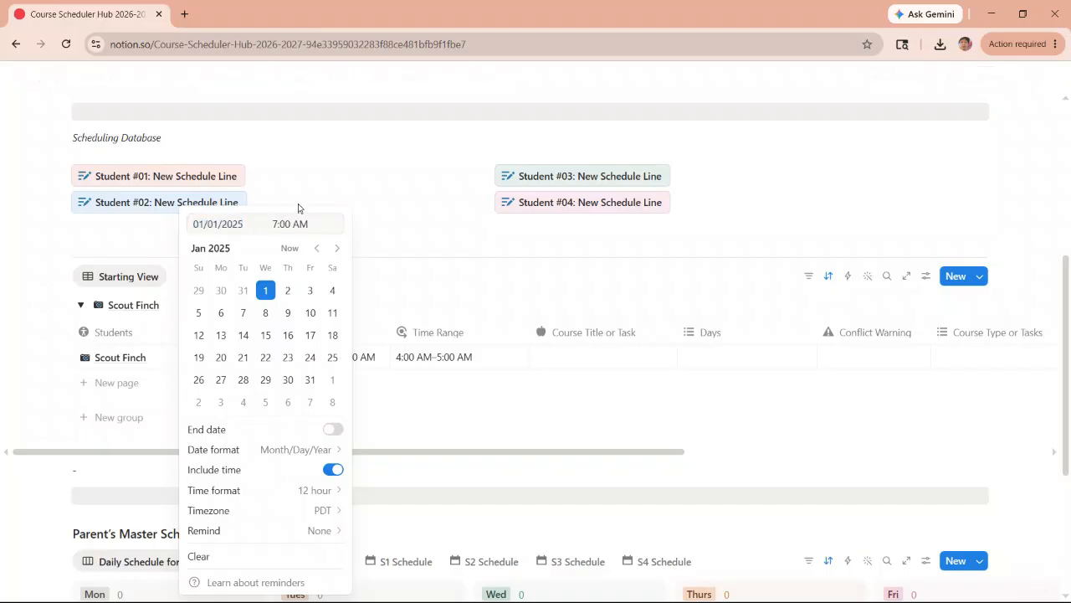
left_click(378, 223)
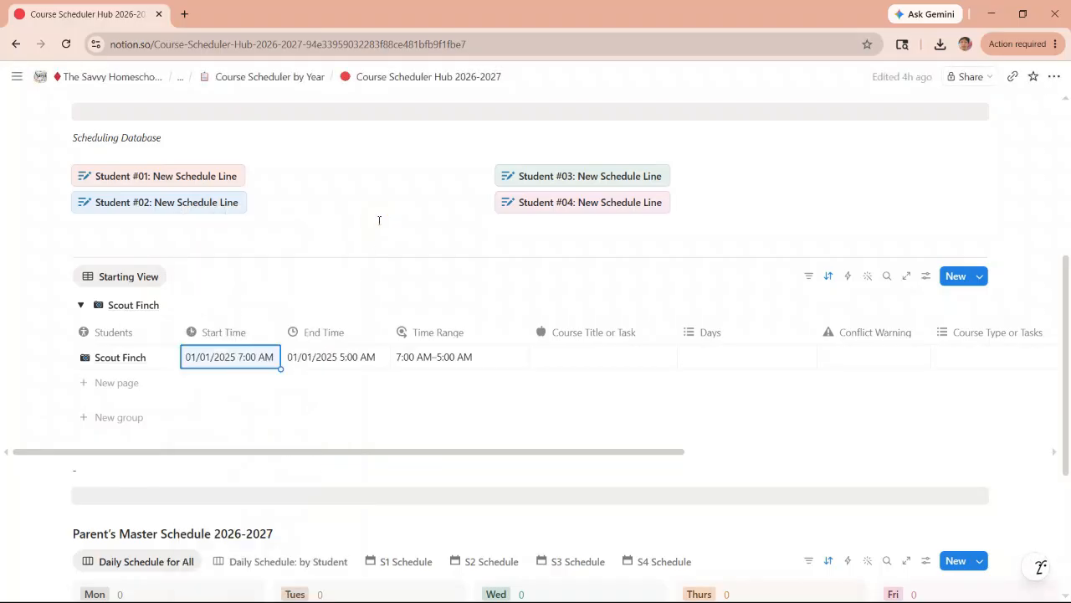
- Set the end time of the student's schedule line to 7:59 AM on the same date
left_click(326, 365)
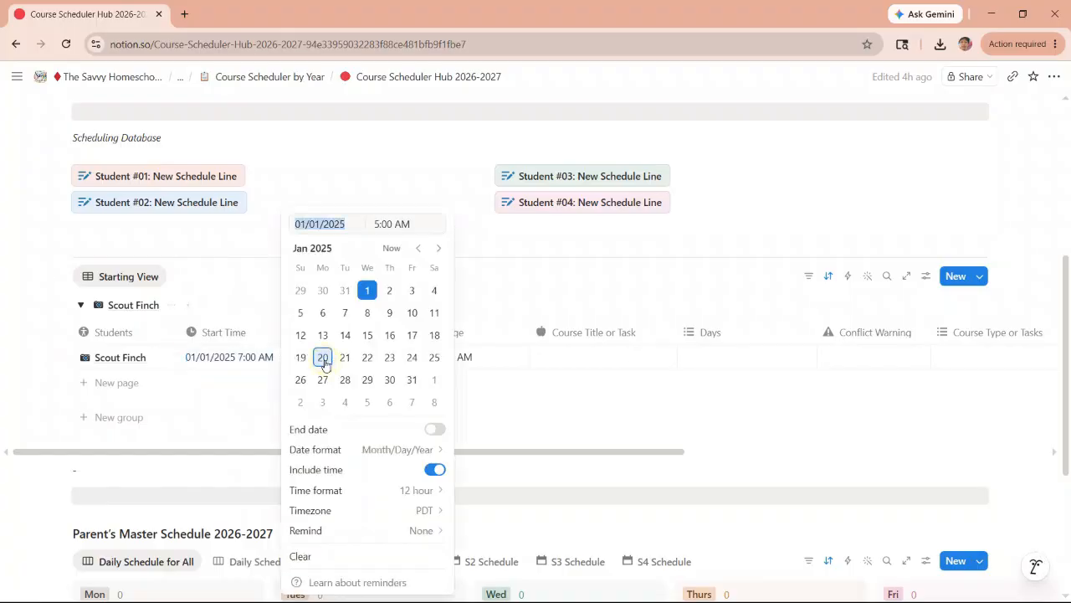
left_click(377, 223)
key("BackSpace")
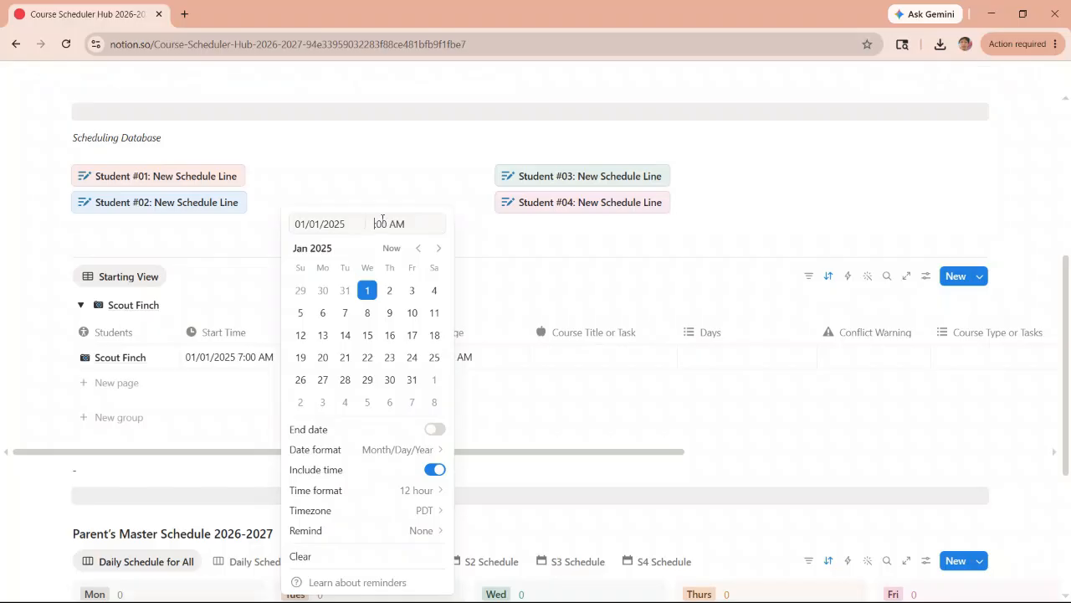
type("7")
key("Delete")
key("Delete")
type("59")
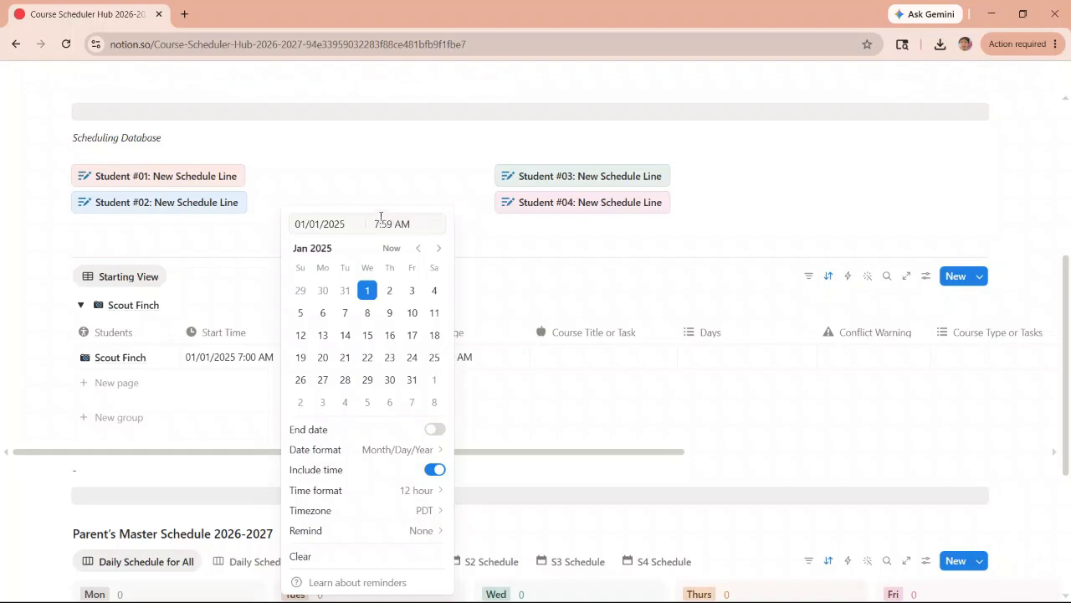
left_click(364, 169)
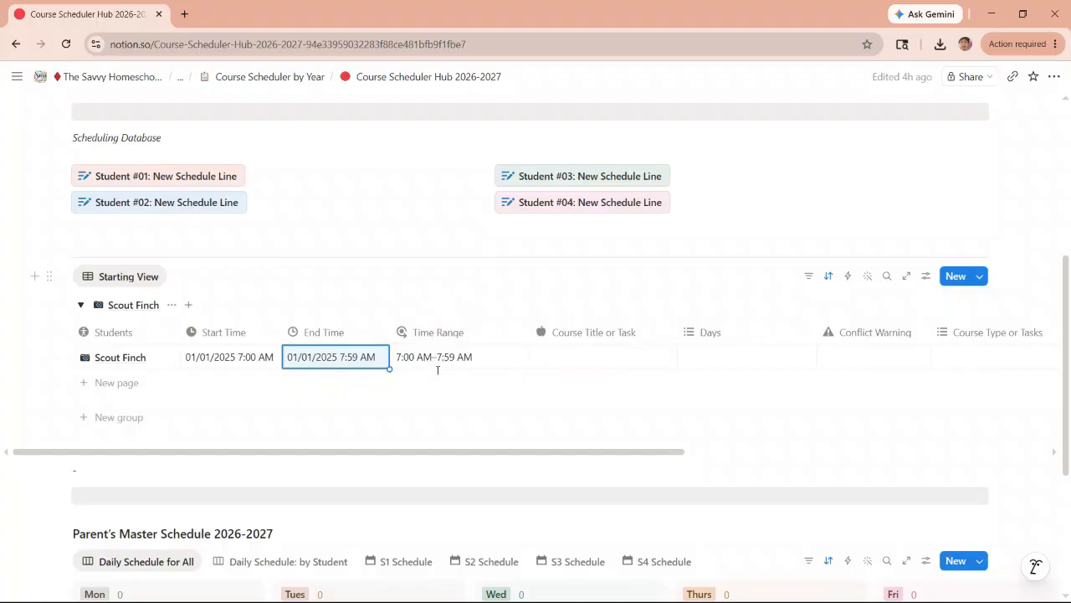
- Enter "Math 8" as the course title of the 7:00 AM schedule line
scroll(436, 369, "down", 5)
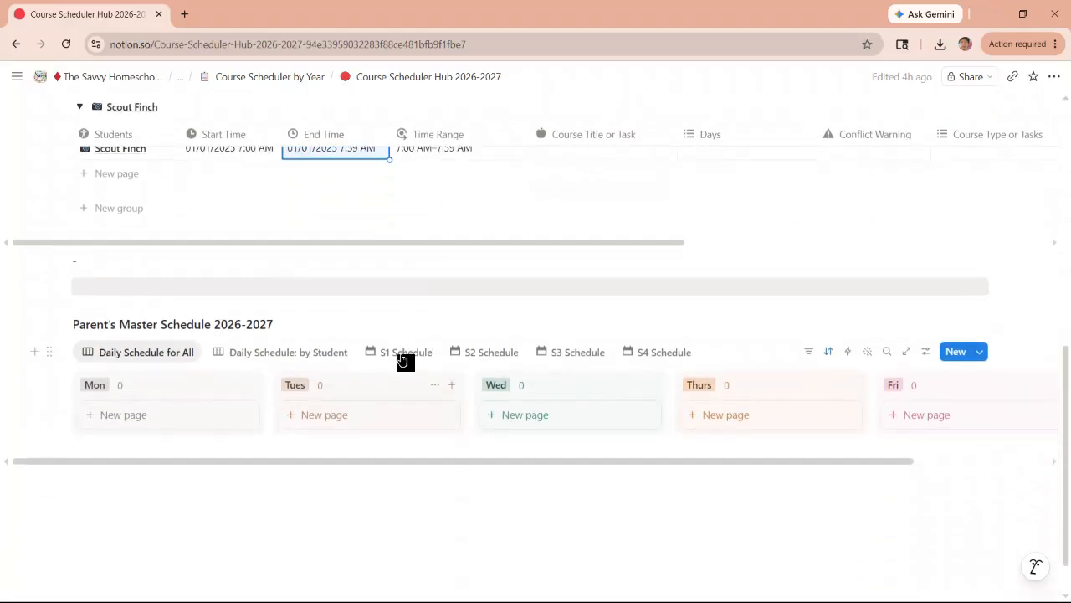
scroll(404, 362, "up", 6)
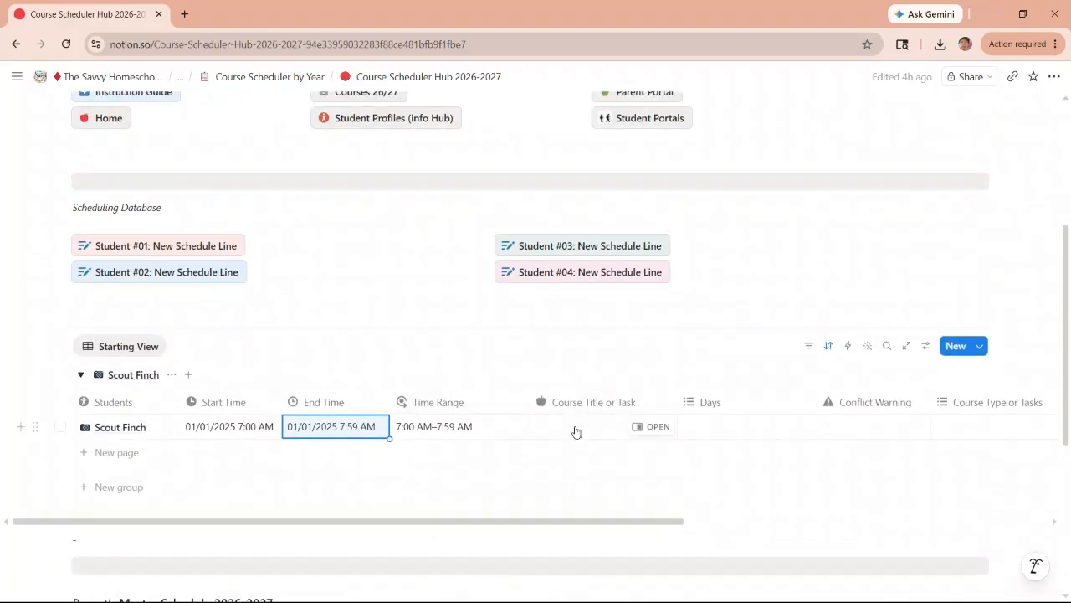
left_click(575, 427)
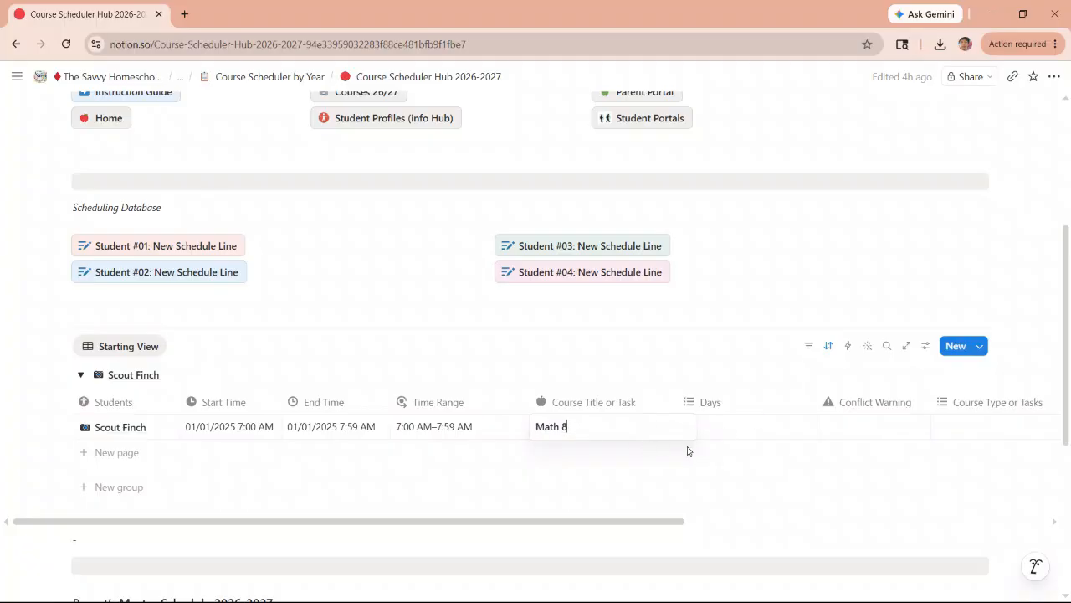
- Assign the Math 8 schedule line to Mon, Tues, Wed, Thurs and Fri
left_click(724, 425)
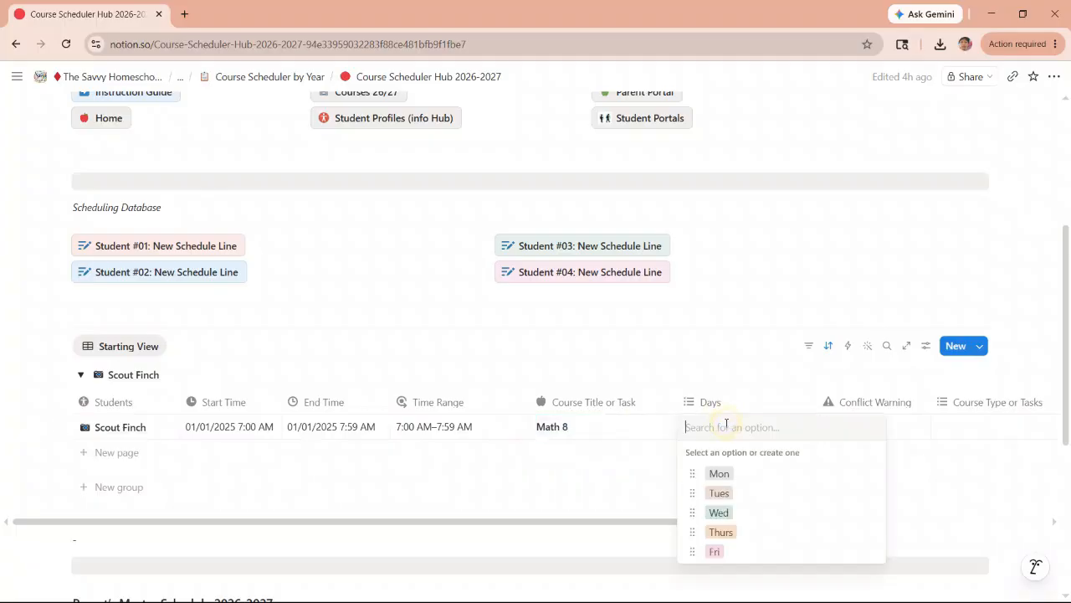
left_click(719, 475)
left_click(719, 492)
left_click(720, 511)
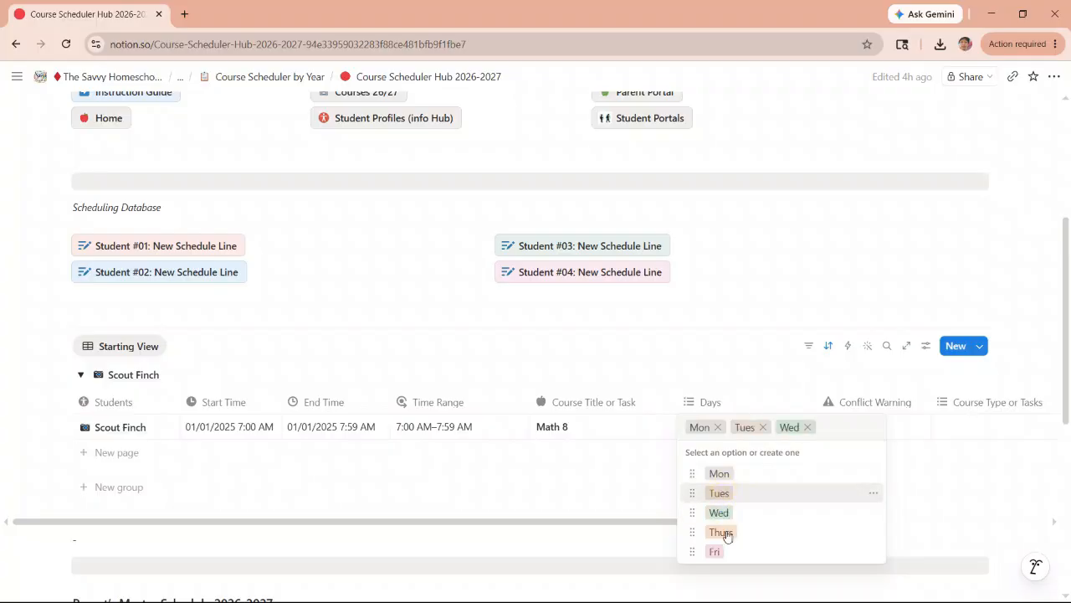
left_click(722, 532)
left_click(715, 569)
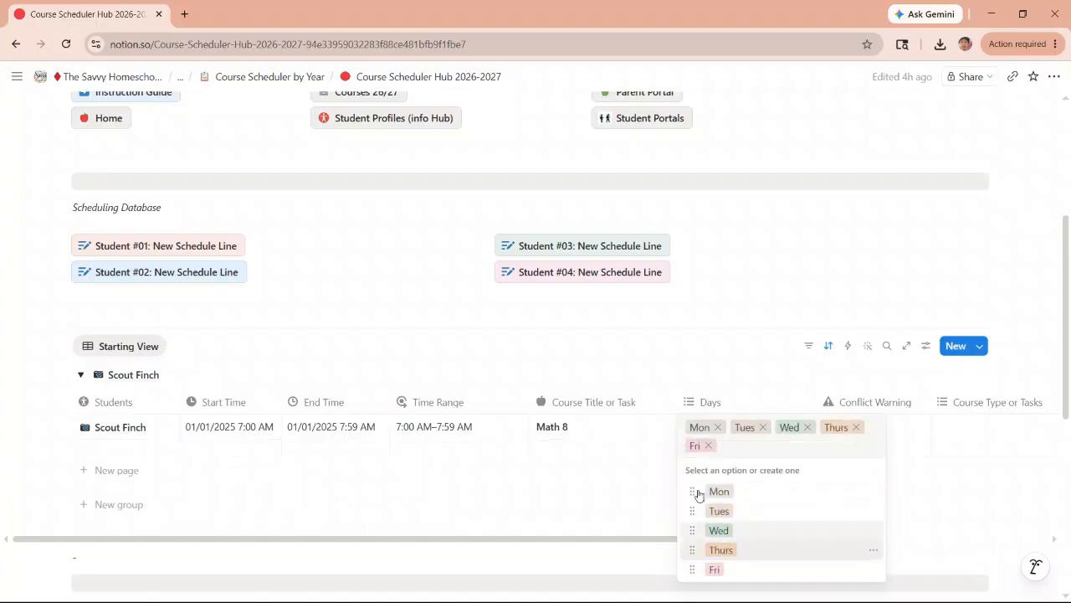
left_click(691, 360)
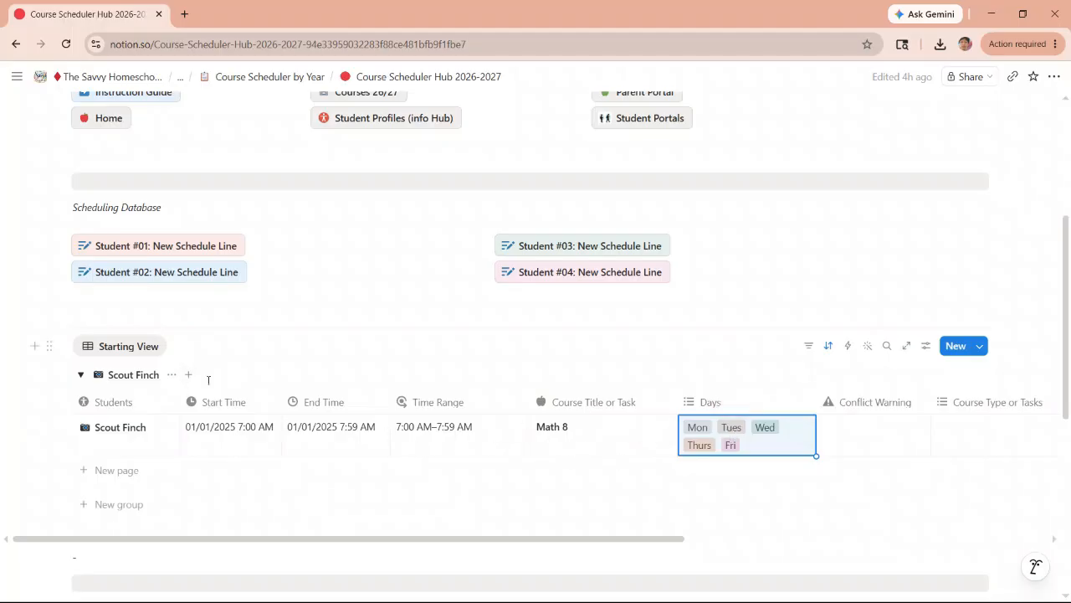
- Add another schedule line for Student #01 and set its start time to 8:00 AM
left_click(149, 248)
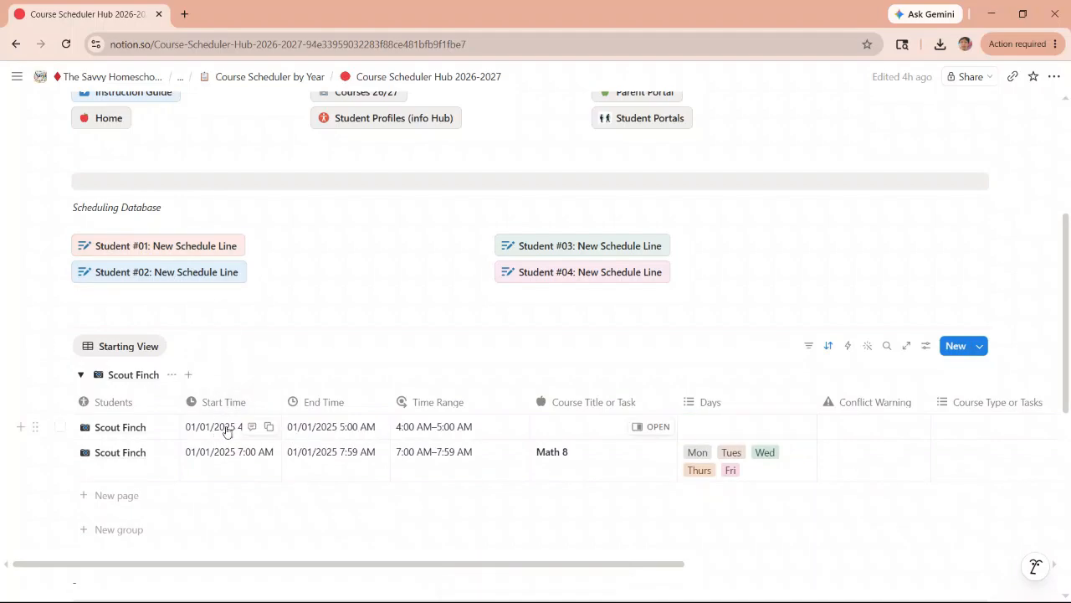
left_click(226, 431)
left_click(276, 223)
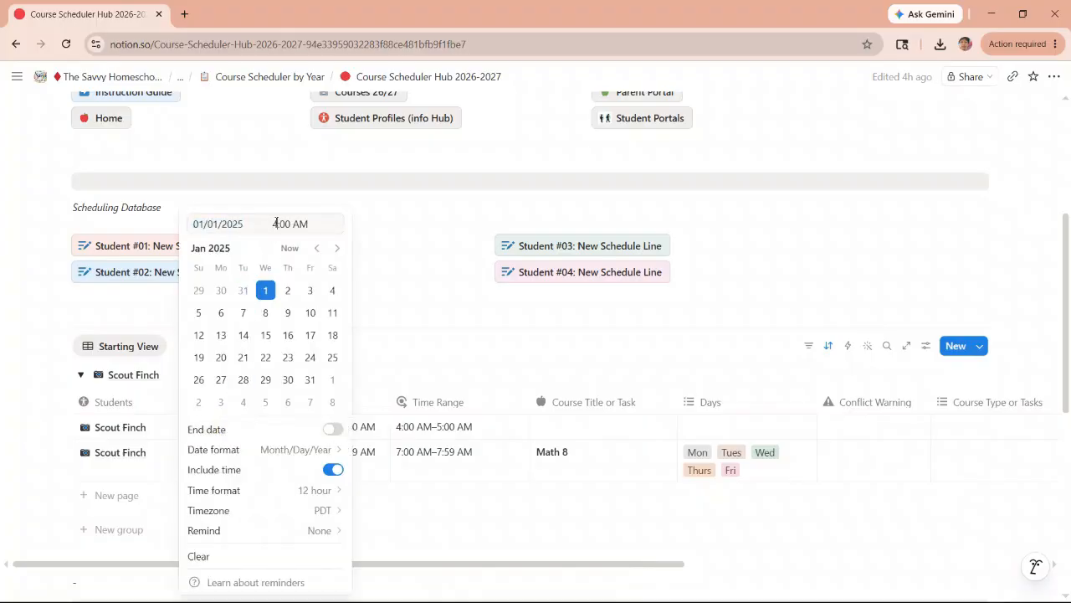
type("8")
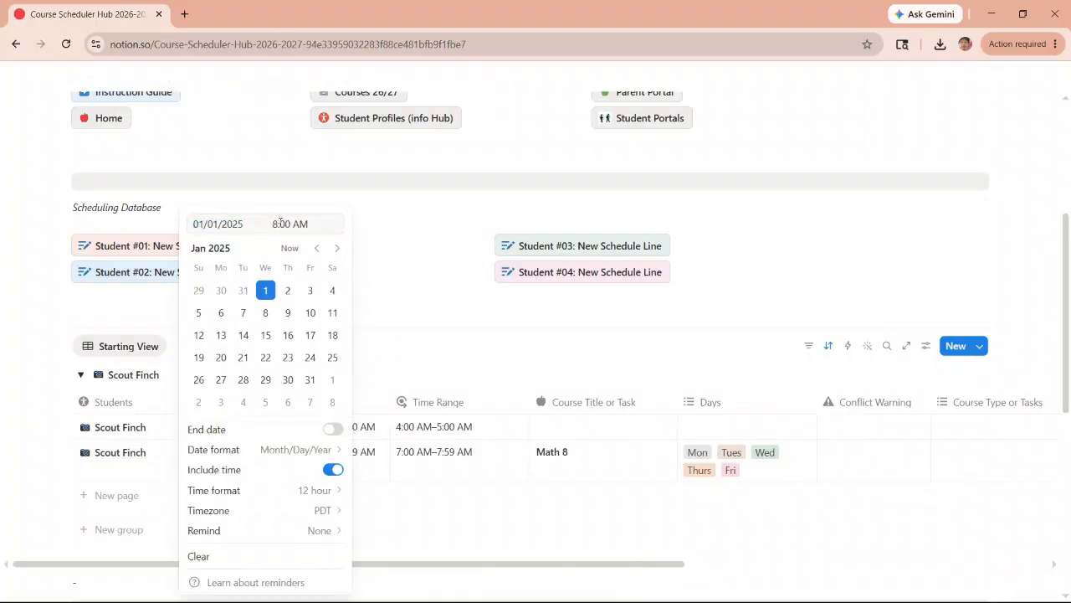
left_click(394, 260)
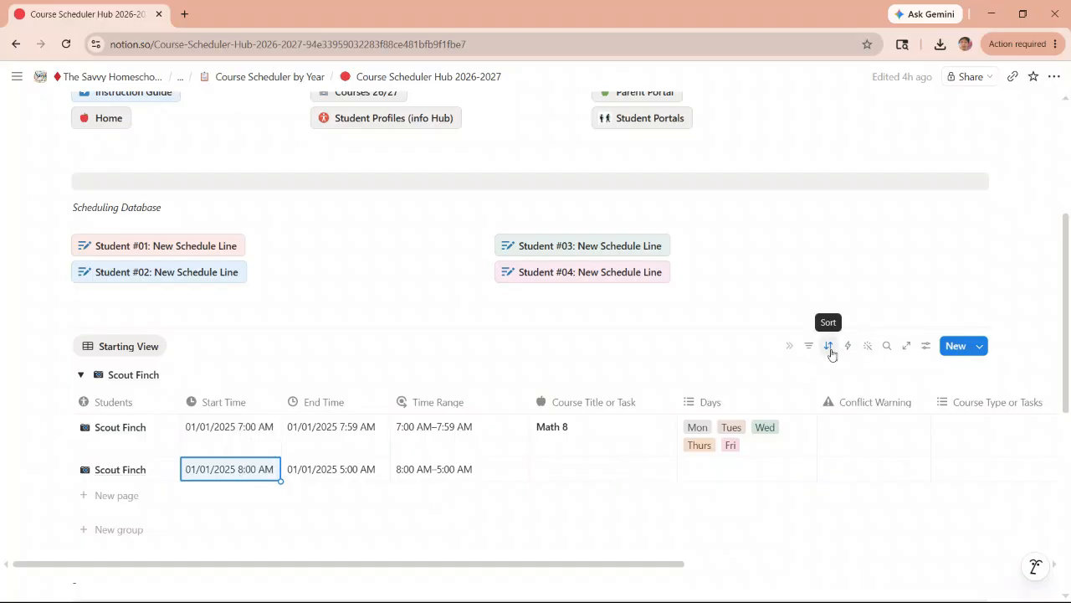
- Change the Start Time sort of the scheduling table to descending order
left_click(829, 346)
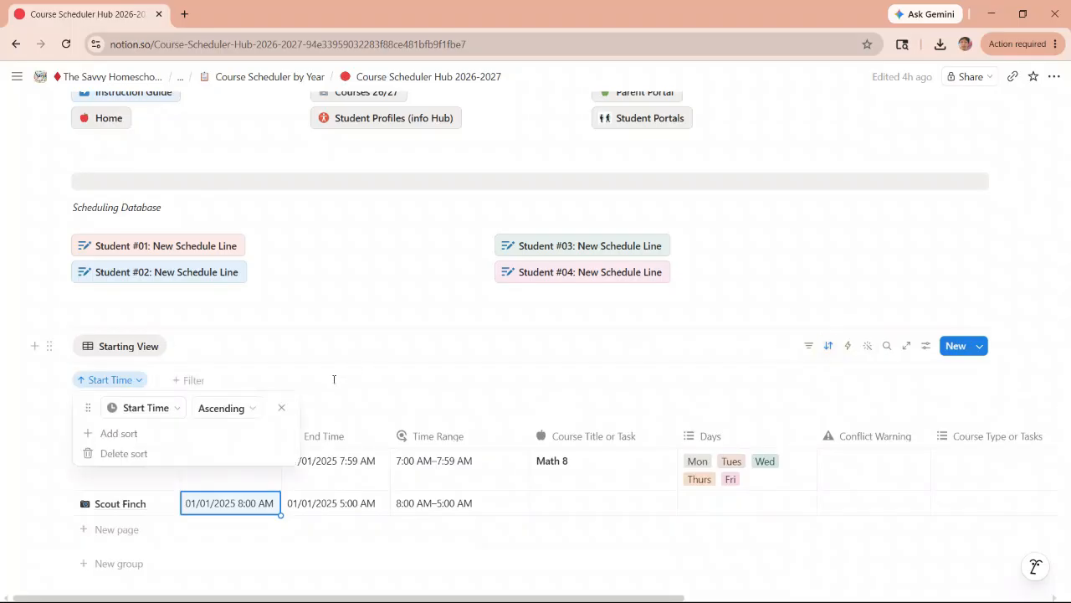
left_click(252, 412)
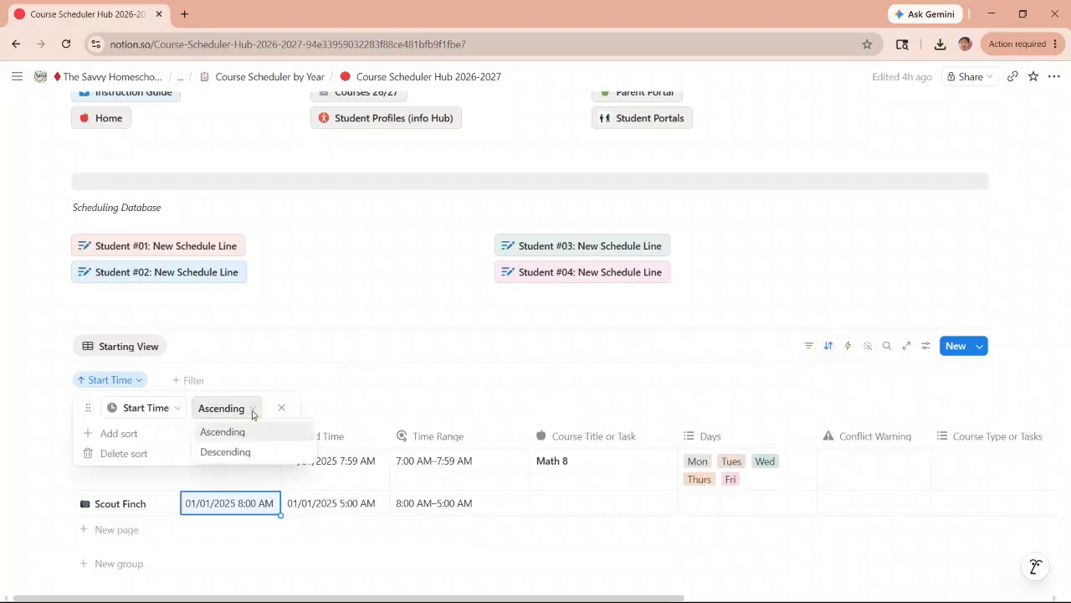
left_click(241, 453)
left_click(284, 369)
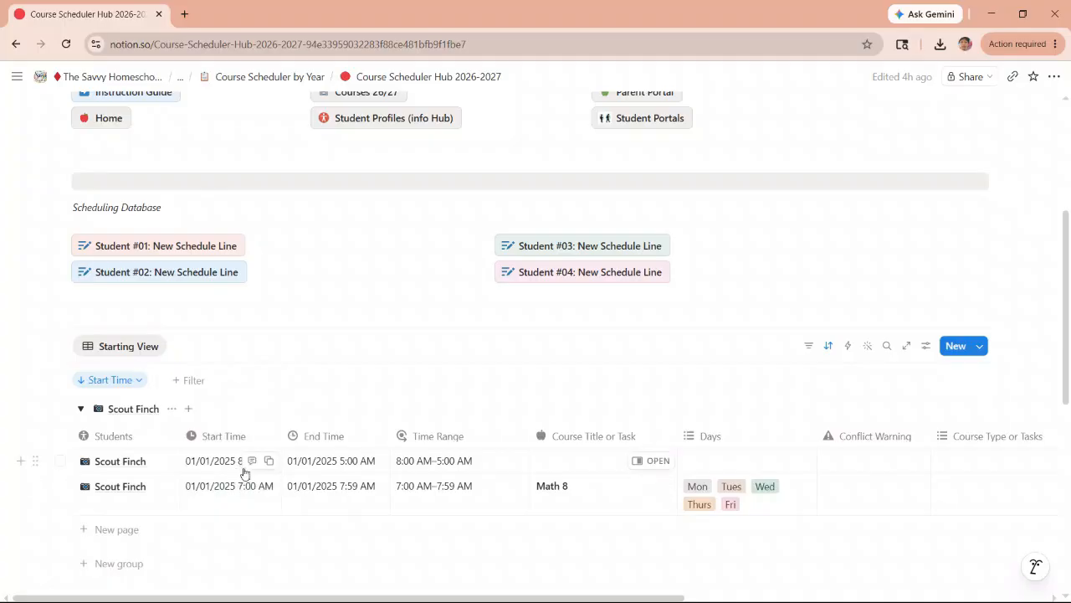
- Set the end time of the 8:00 AM schedule line to 8:59 AM, keeping the date 01/01/2025
left_click(332, 460)
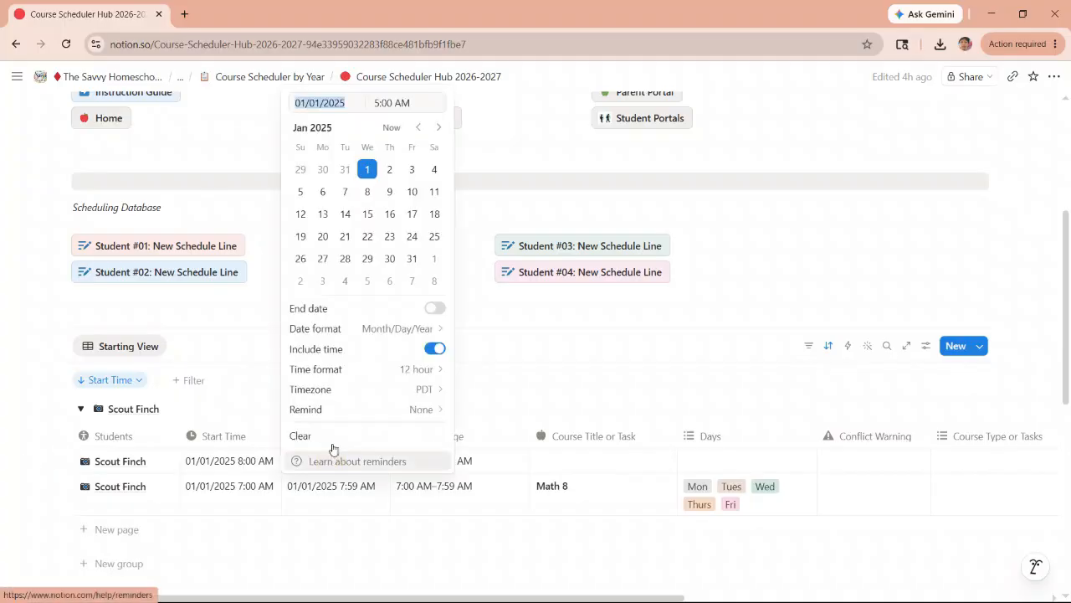
left_click(379, 102)
type("8:")
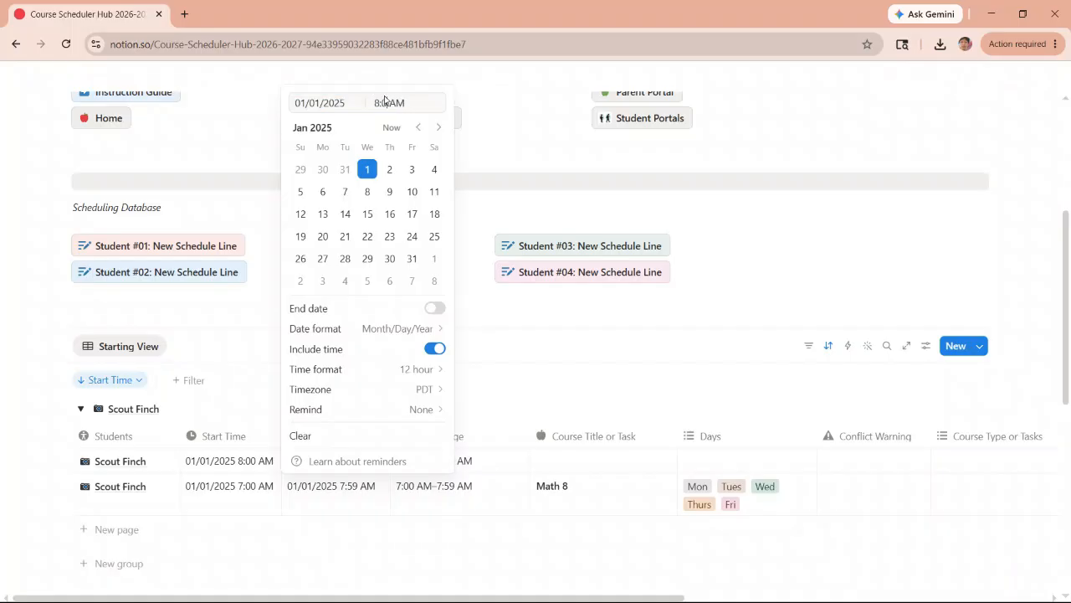
type("59")
left_click(539, 397)
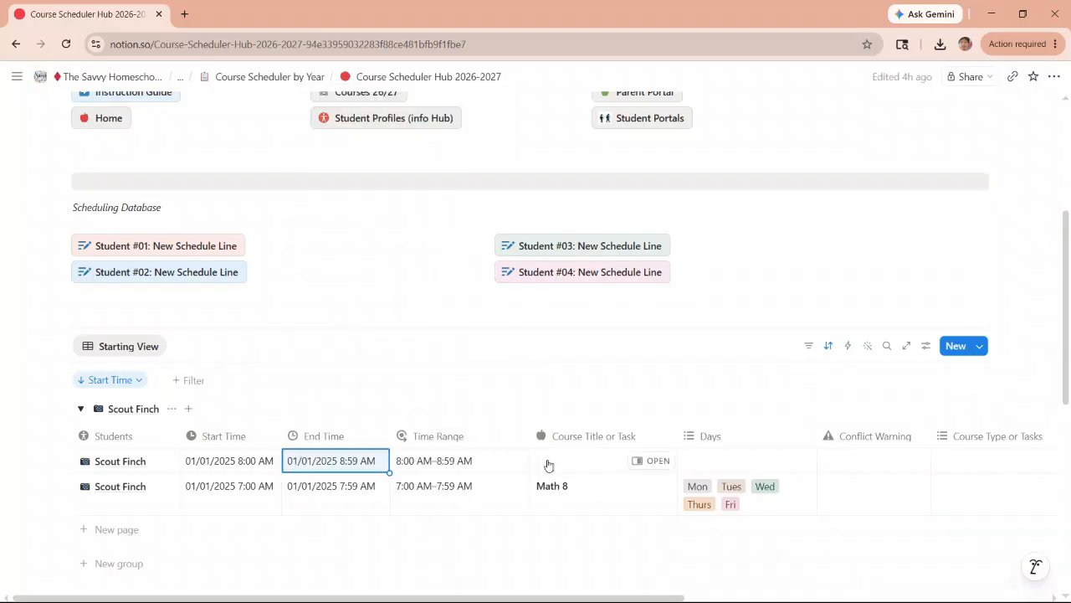
- Enter "English 8" as the course title of the 8:00 AM schedule line
left_click(565, 457)
type("English 8")
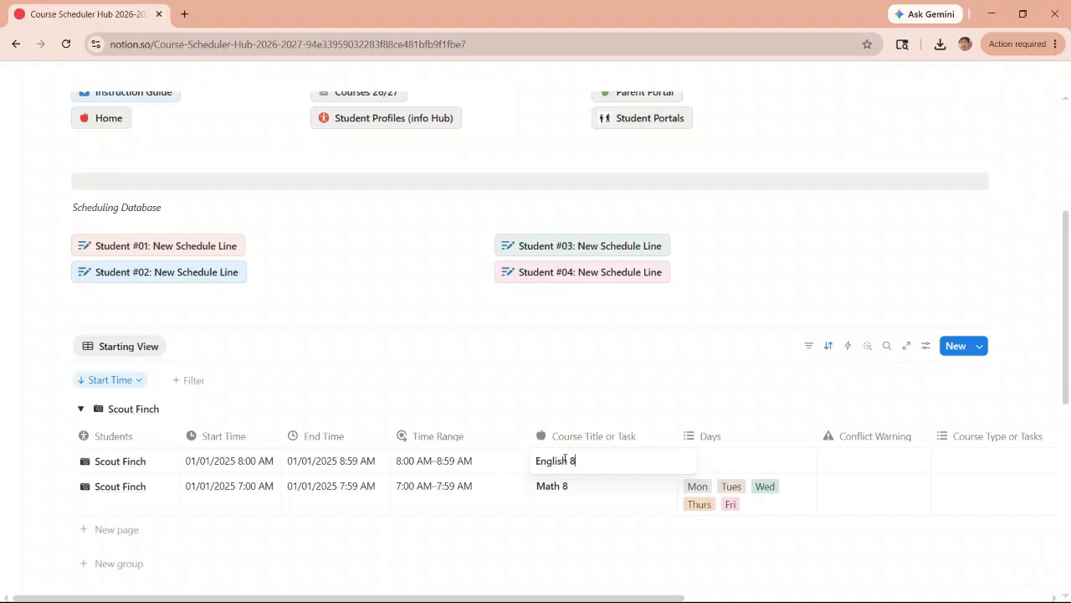
left_click(729, 466)
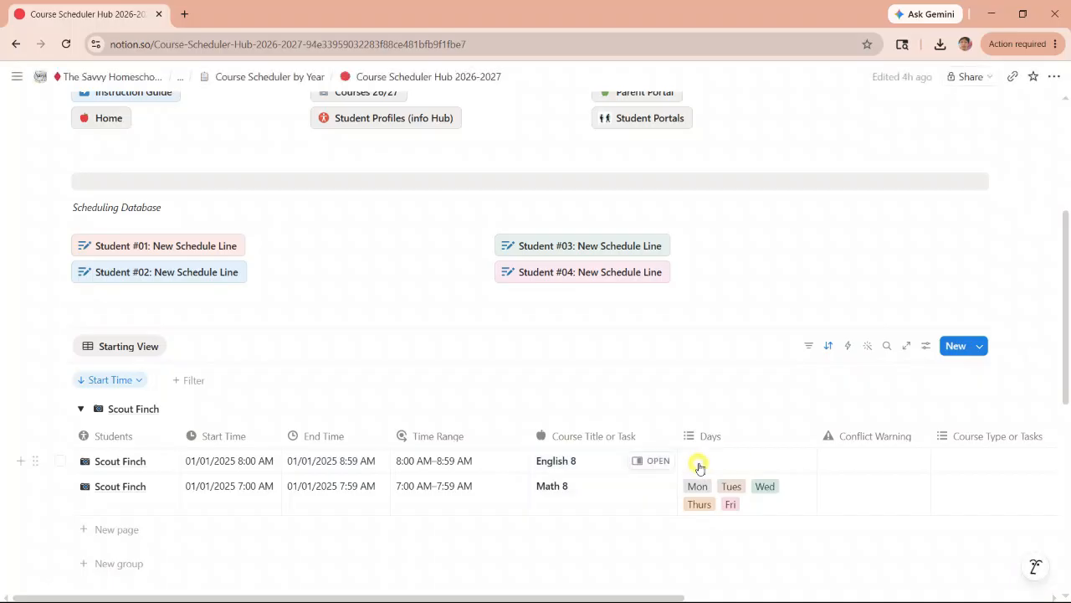
- Assign the English 8 schedule line to Mon, Wed and Fri
left_click(700, 467)
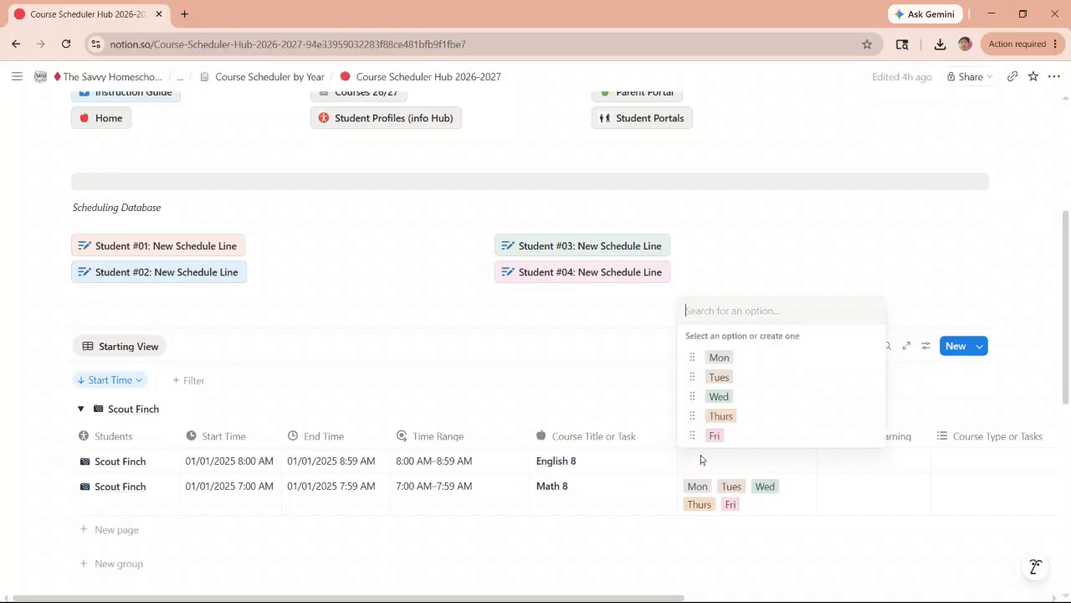
left_click(716, 359)
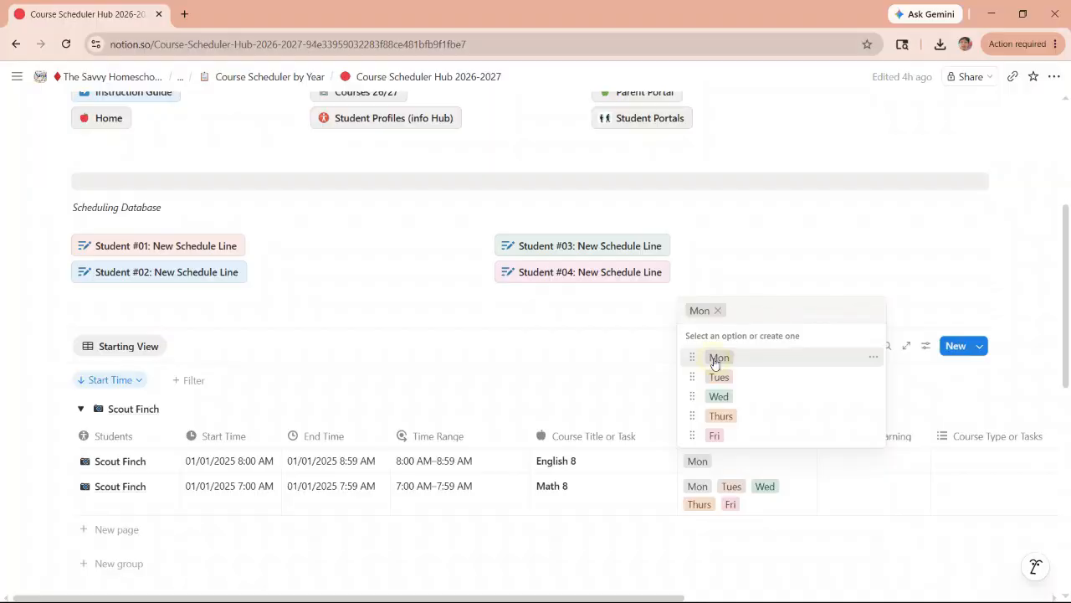
left_click(711, 398)
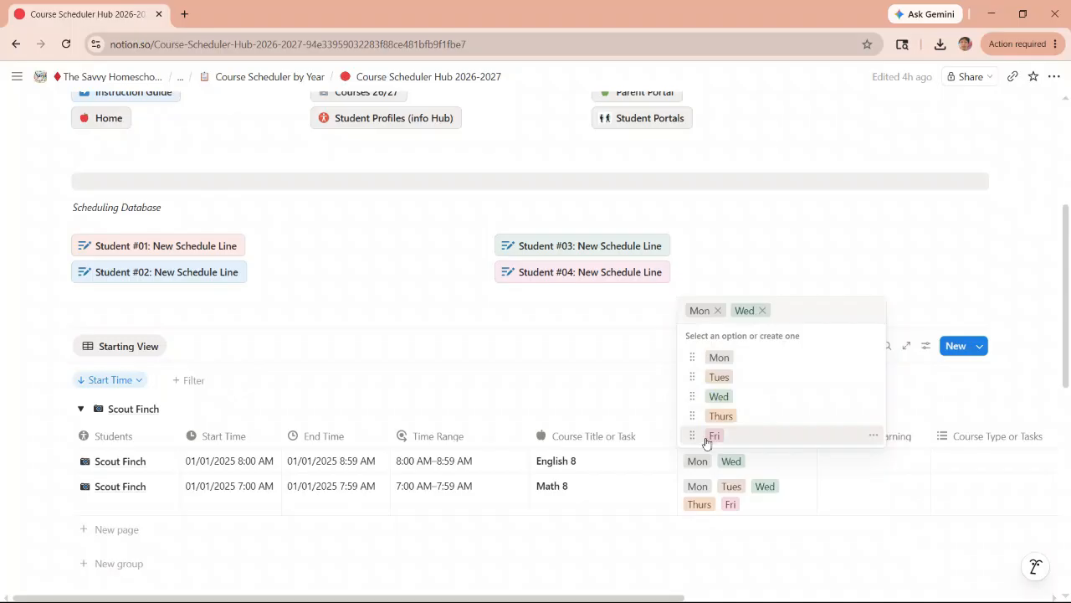
left_click(714, 435)
left_click(618, 407)
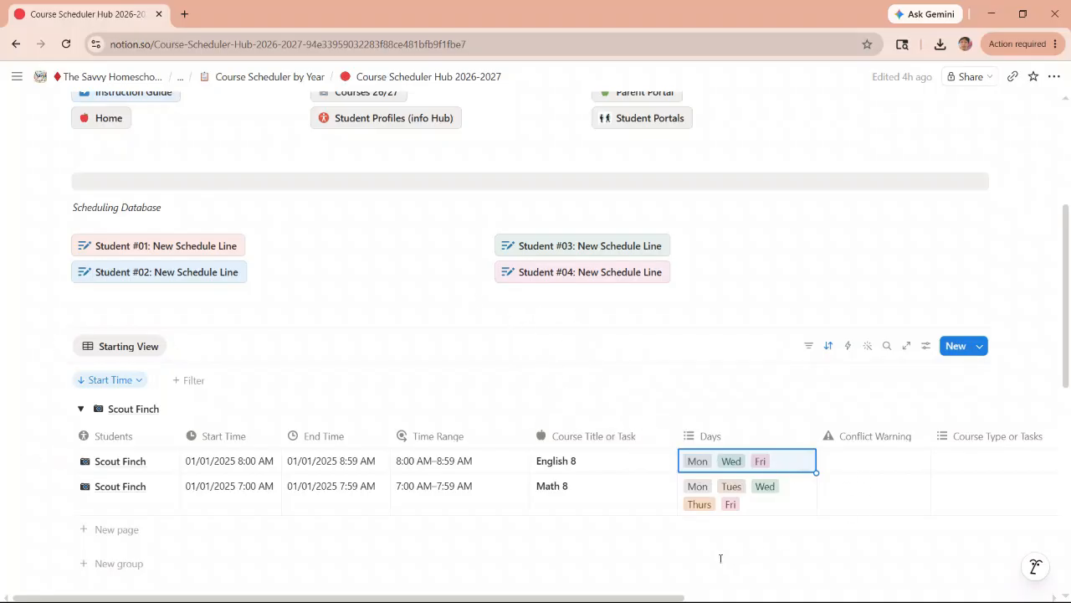
- Move the School Year Database column directly after Days and set it to 2026-2027 for the English 8 and Math 8 lines
left_click_drag(671, 591, 989, 564)
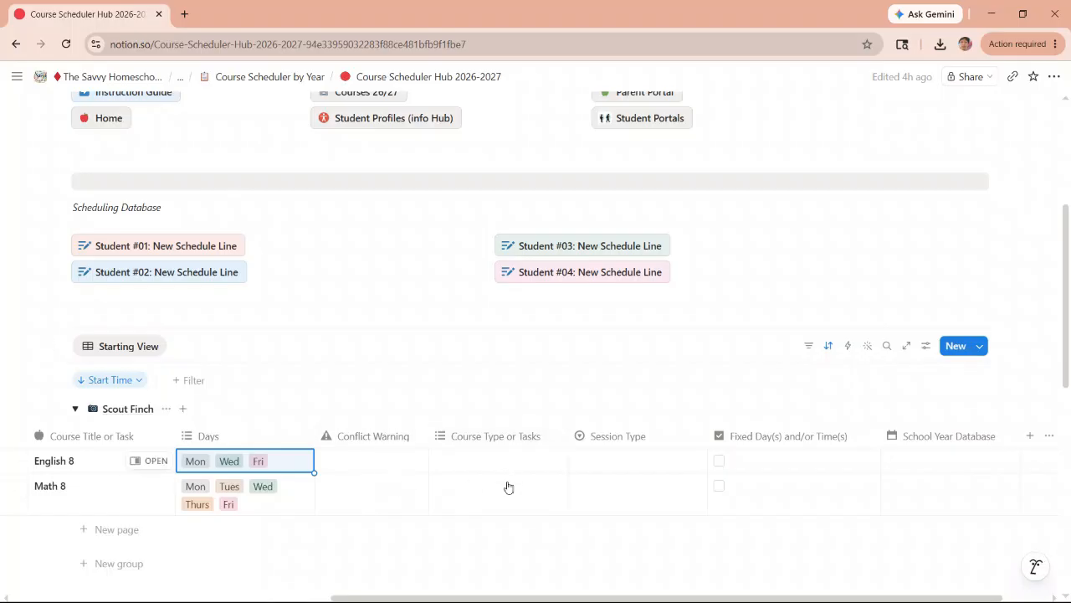
left_click_drag(932, 436, 365, 435)
left_click(370, 462)
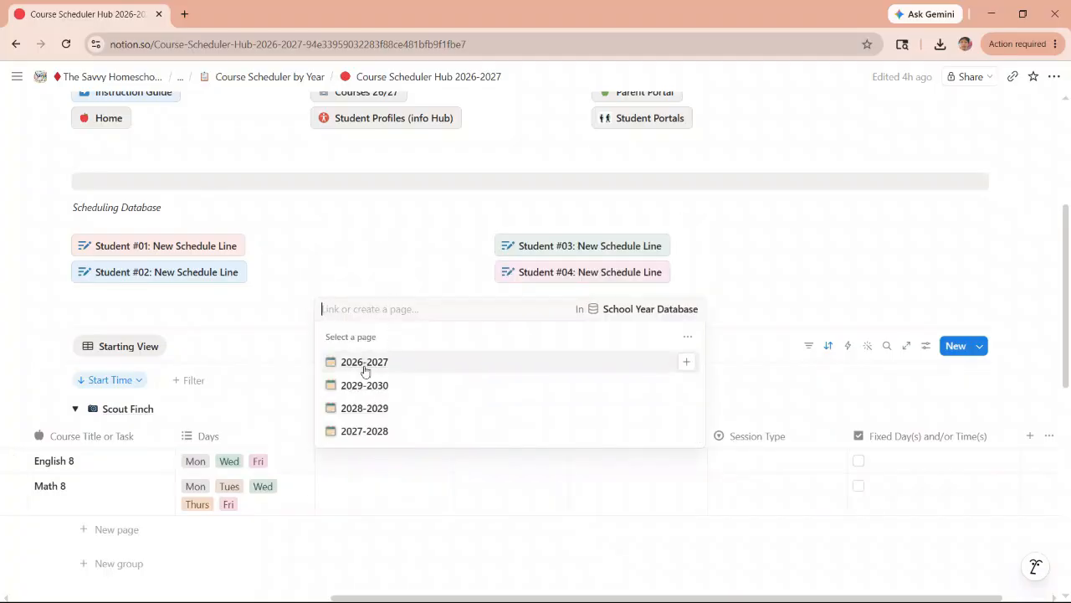
left_click(365, 370)
left_click(375, 500)
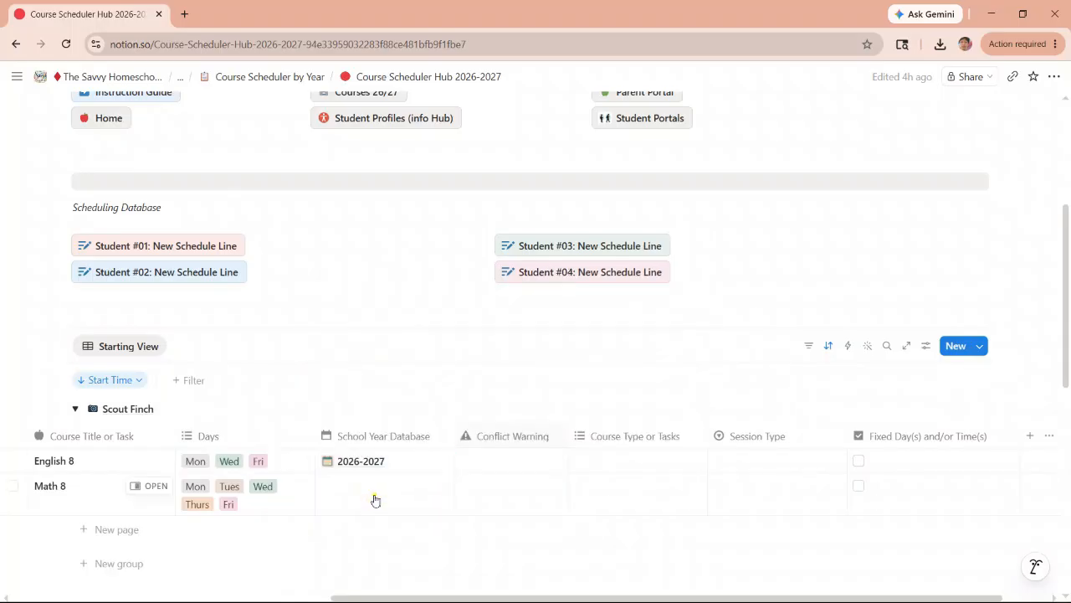
left_click(374, 482)
left_click(363, 386)
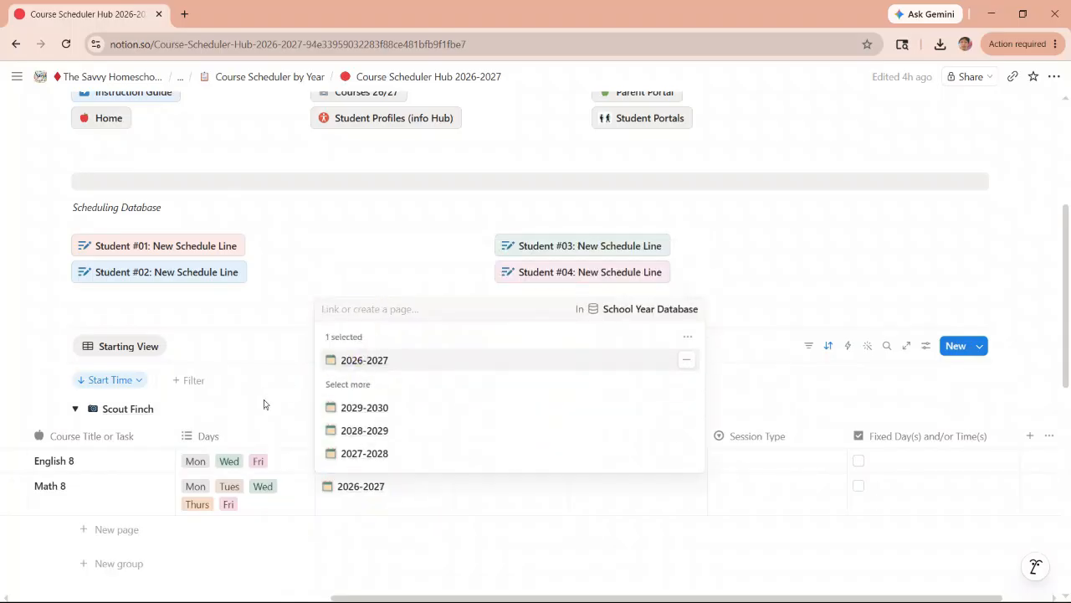
key("Escape")
- Move the Fixed Day(s) and/or Time(s) column in front of the Session Type column
scroll(427, 470, "down", 1)
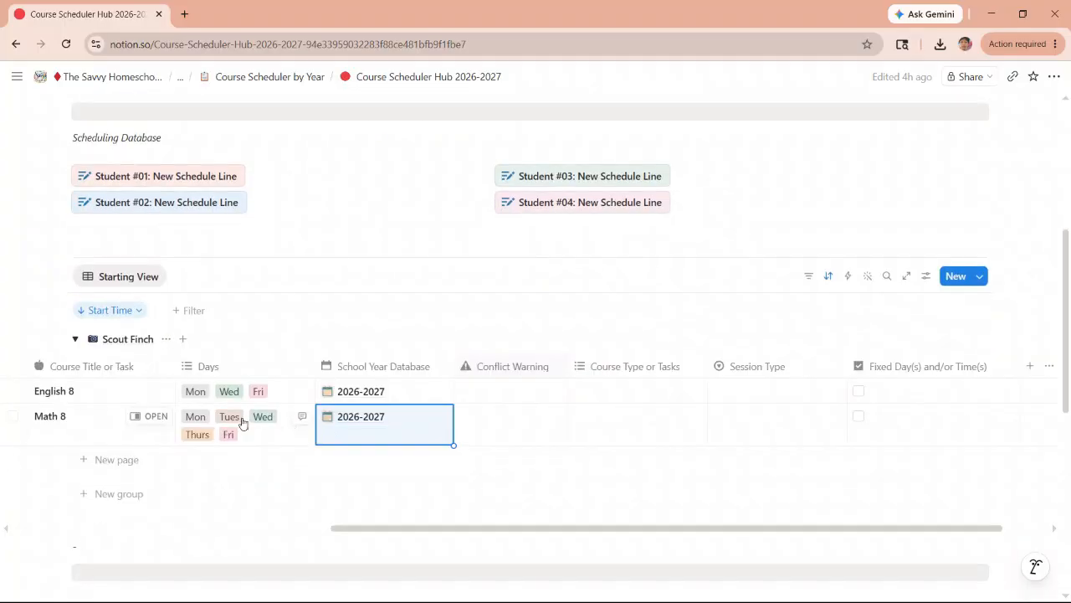
left_click_drag(382, 528, 297, 529)
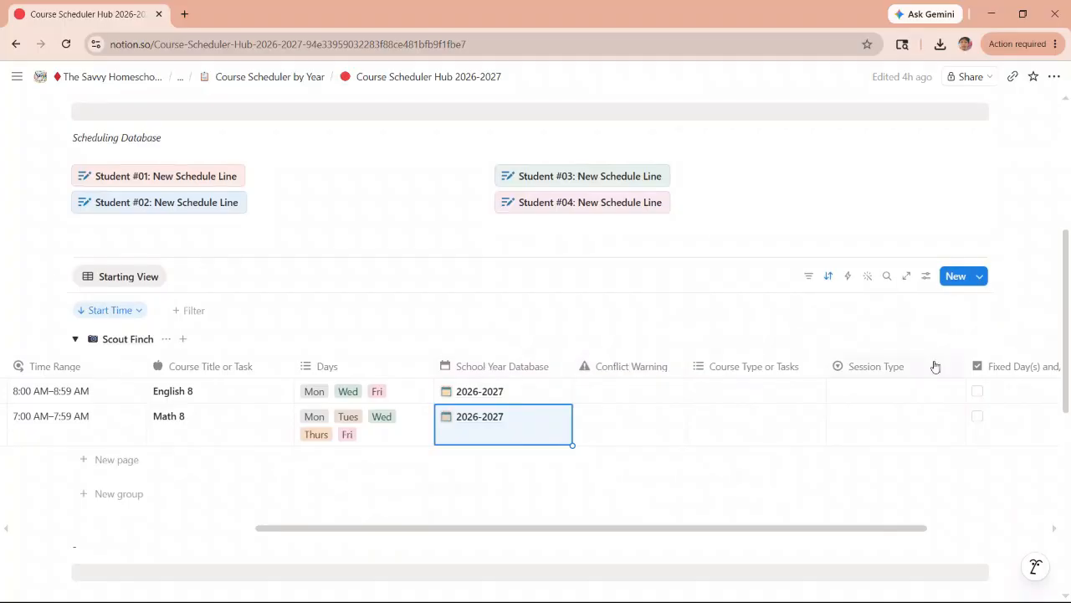
left_click_drag(1009, 366, 920, 360)
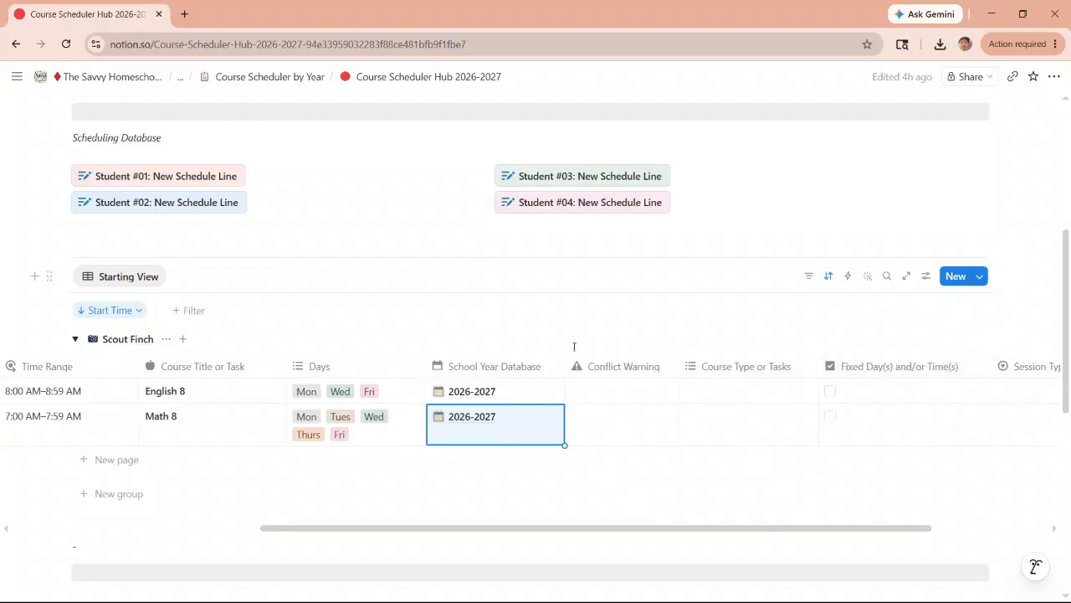
left_click_drag(569, 529, 168, 531)
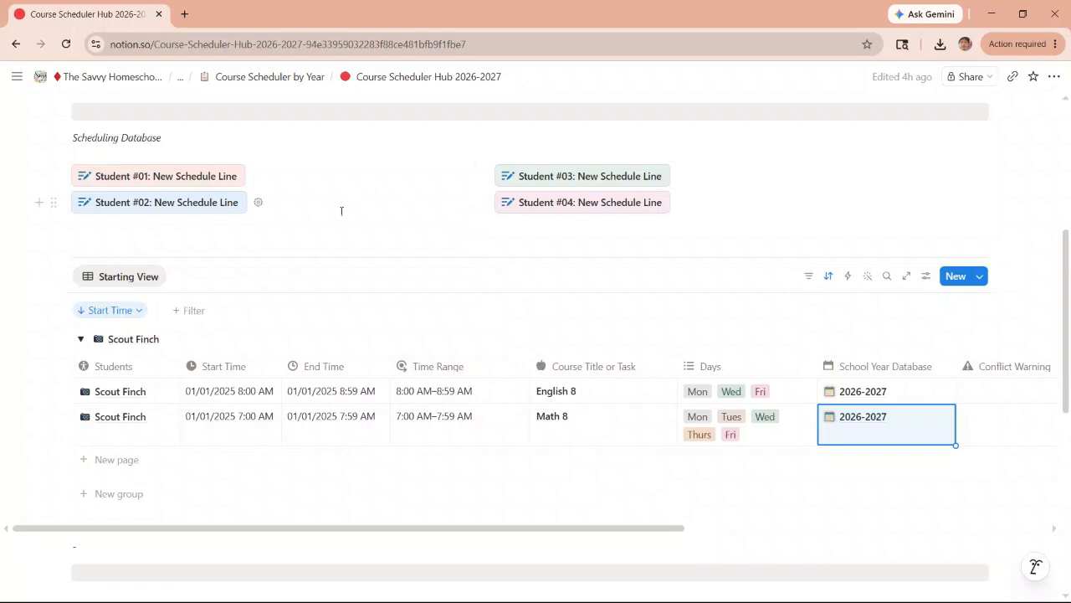
- Examine the daily board of the Parent's Master Schedule 2026-2027 and the Conflict Warning column in the scheduling table
scroll(327, 240, "down", 5)
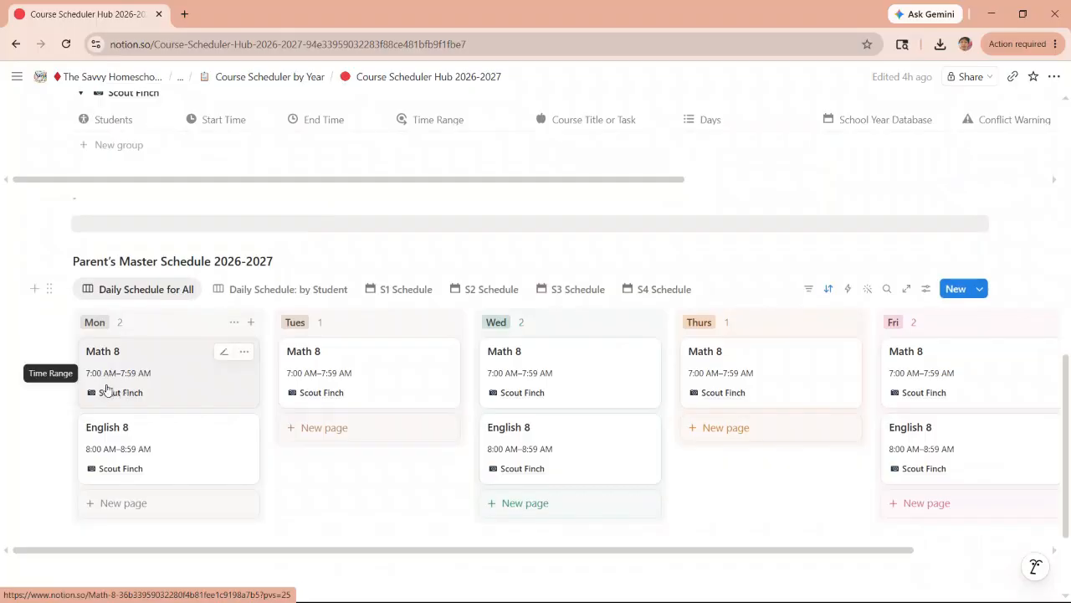
scroll(106, 387, "down", 1)
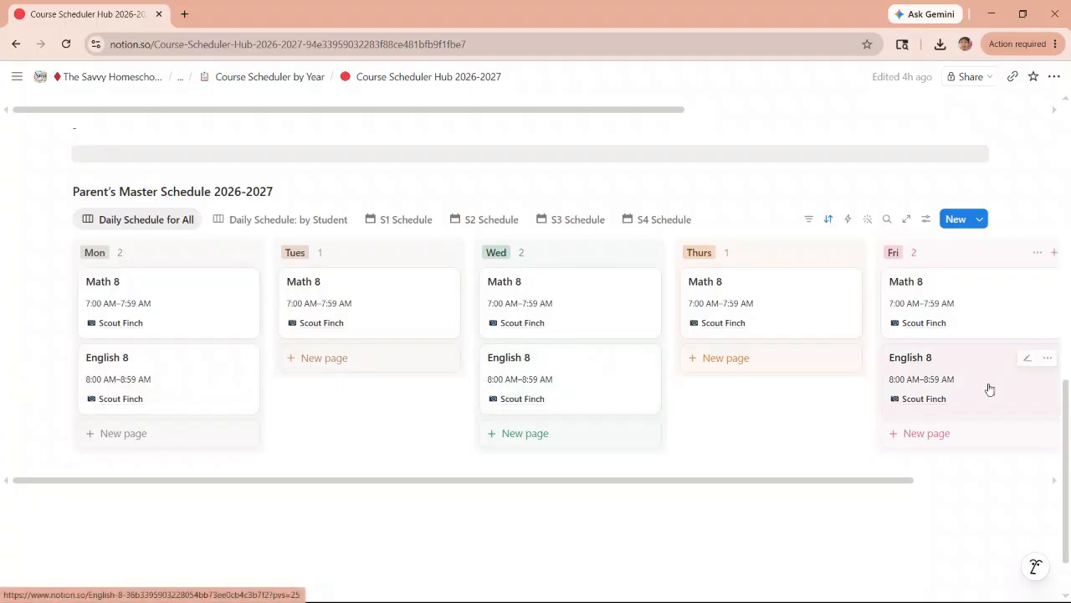
scroll(616, 296, "up", 5)
scroll(509, 299, "up", 3)
scroll(497, 291, "down", 3)
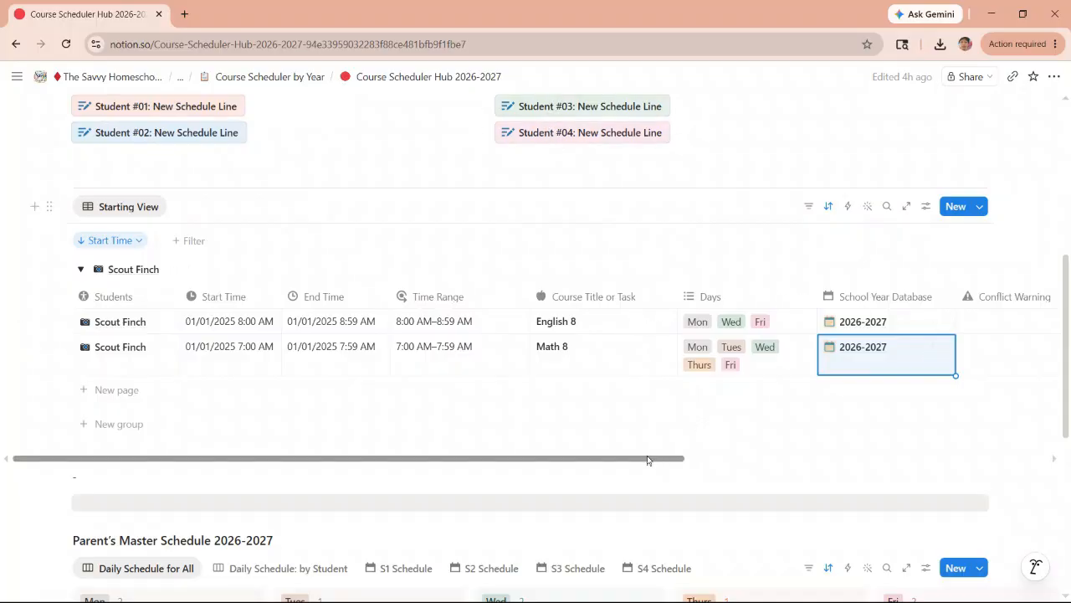
left_click_drag(660, 458, 800, 460)
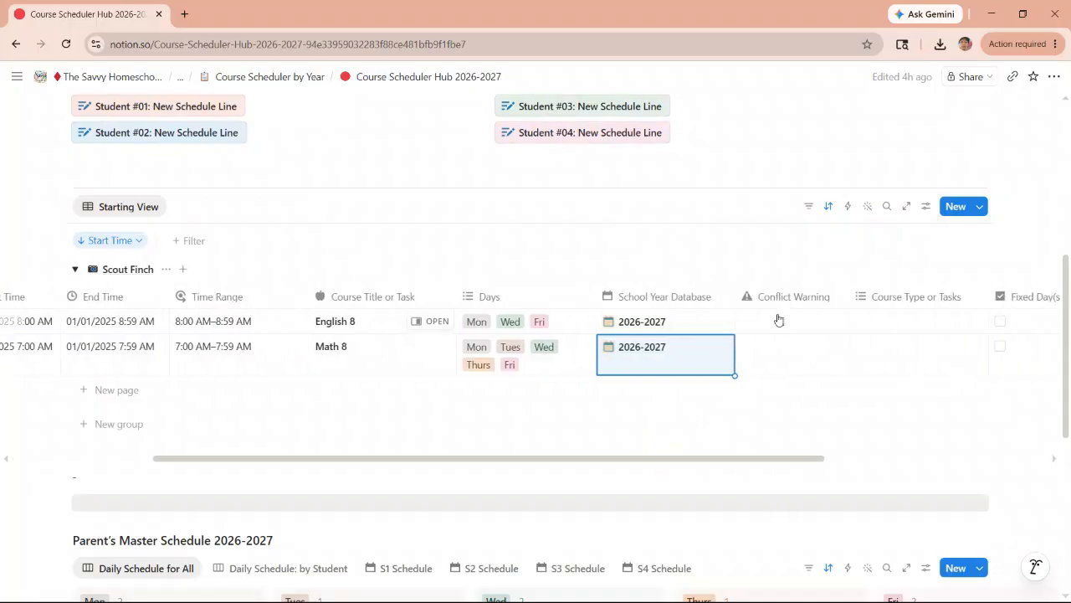
left_click_drag(773, 459, 502, 463)
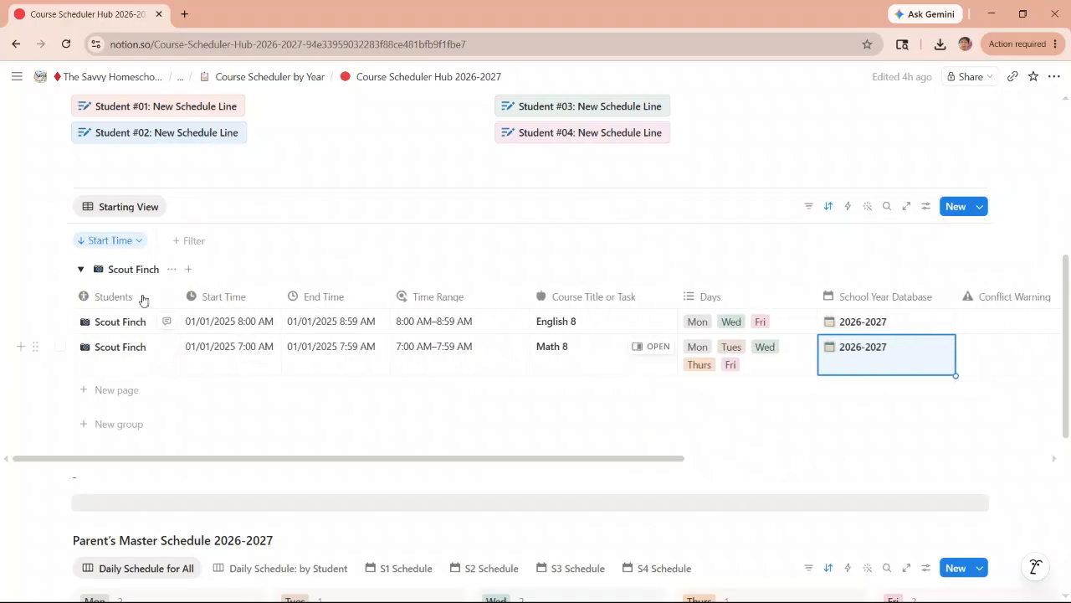
- Add a new schedule line for Student #03 to the scheduling database
left_click(560, 107)
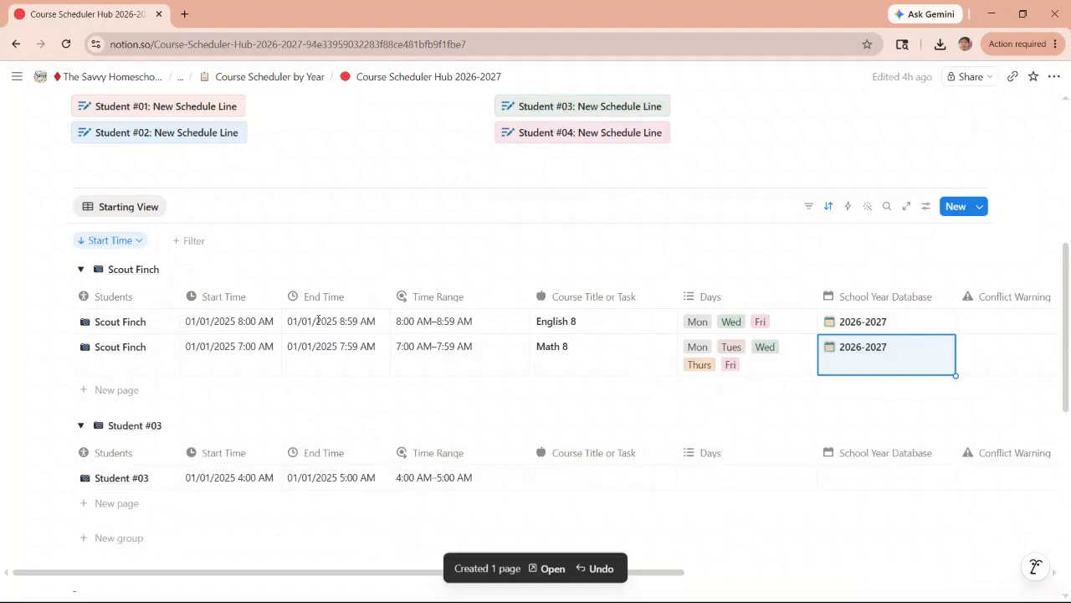
scroll(294, 436, "down", 1)
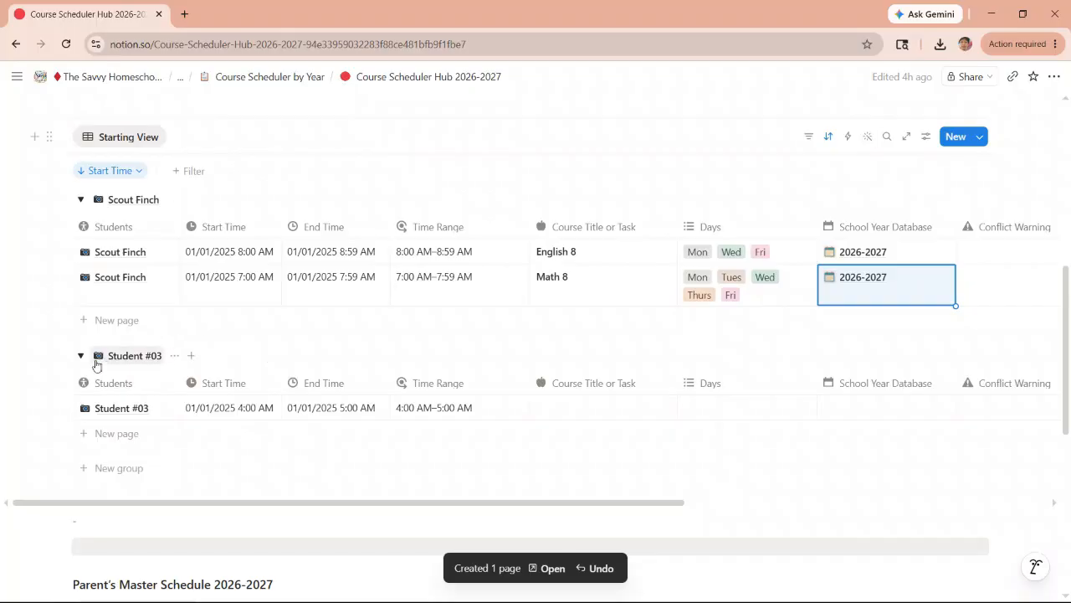
- Delete the new Student #03 schedule line from the scheduling database
left_click(59, 407)
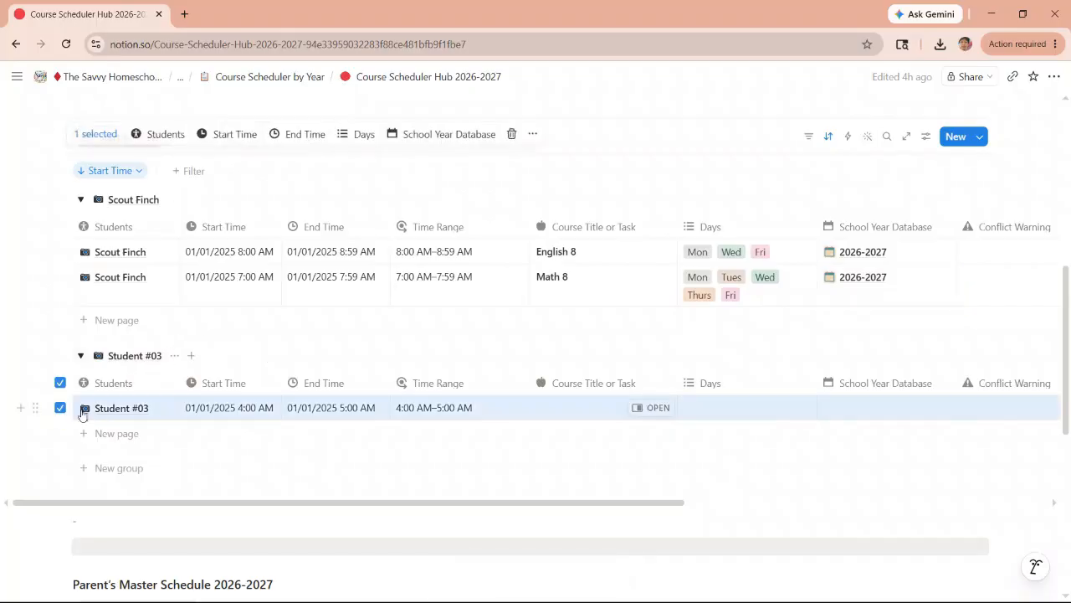
left_click(511, 134)
- Add a new schedule line for Student #01 and set its start time to 7:00 AM
scroll(245, 324, "up", 1)
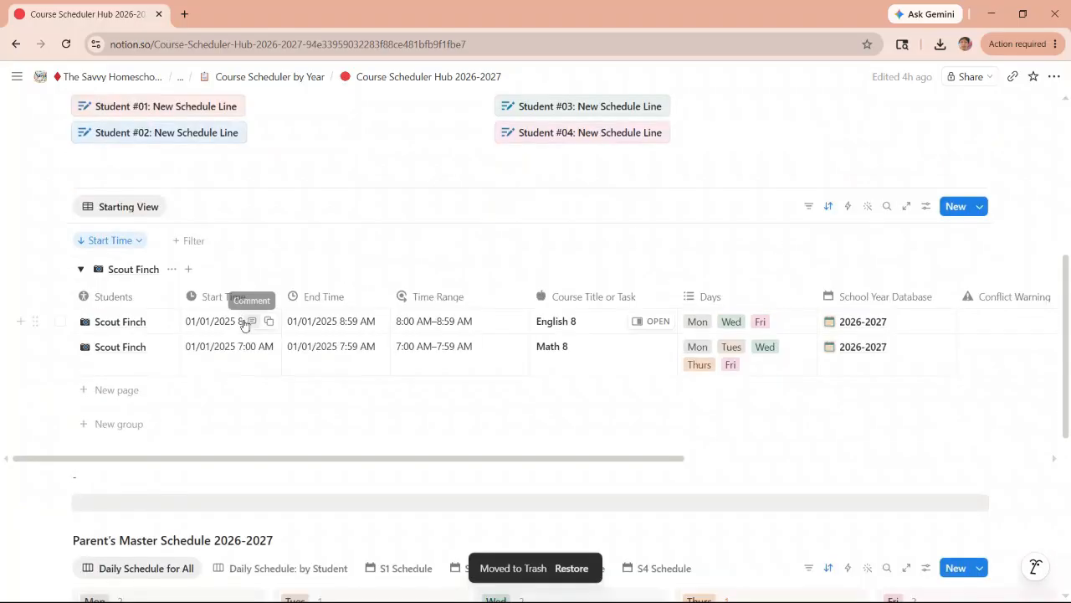
left_click(106, 107)
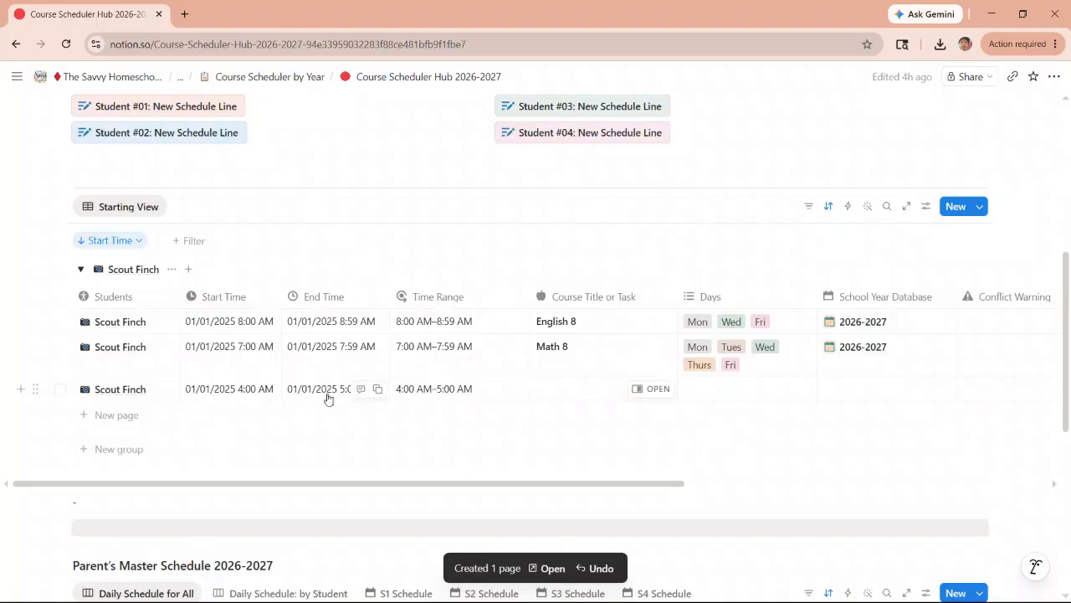
left_click(222, 391)
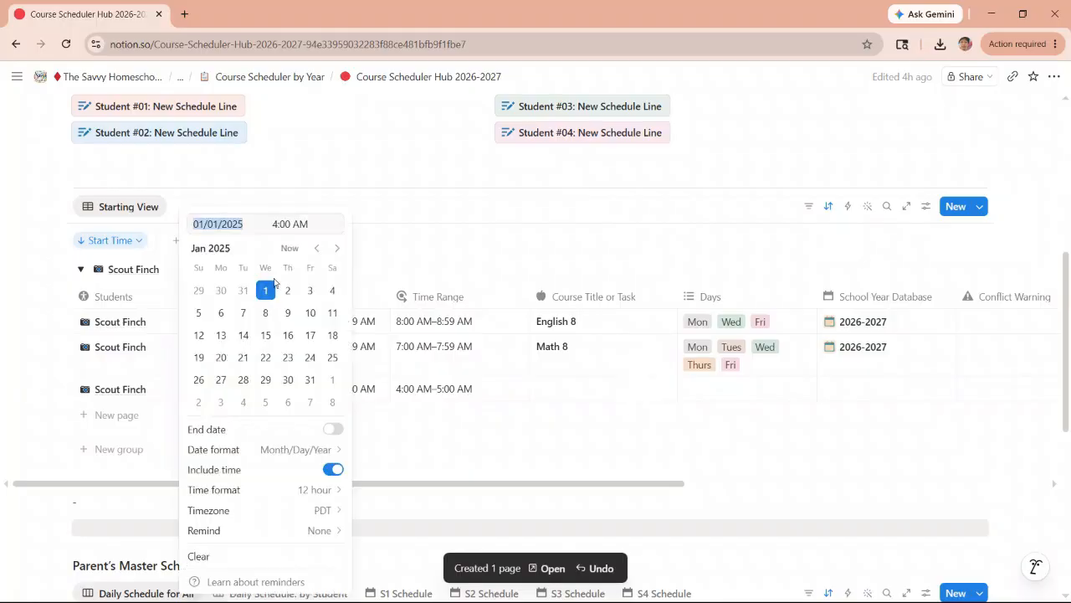
left_click(277, 223)
type("7")
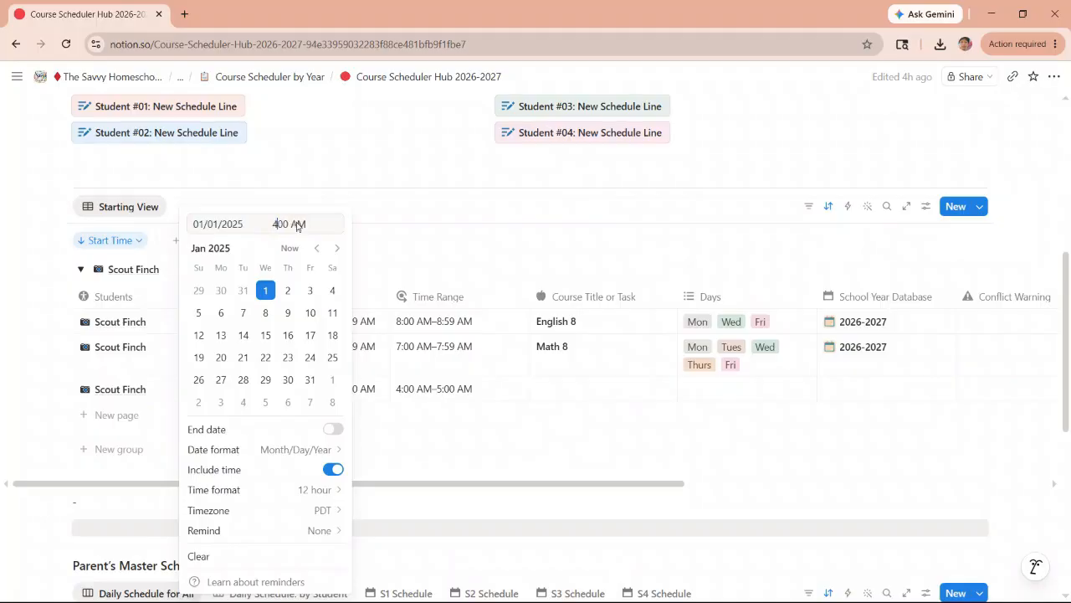
key("BackSpace")
key("BackSpace")
type("7:")
left_click(447, 251)
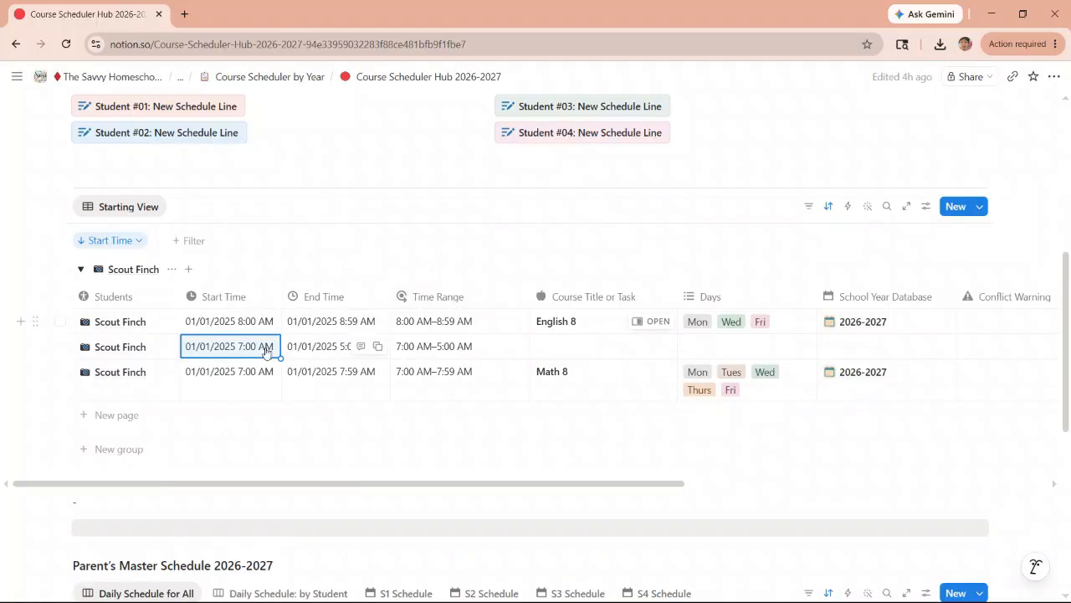
- Set the end time of the new untitled Student #01 line to 7:59 AM
left_click(335, 349)
left_click(375, 224)
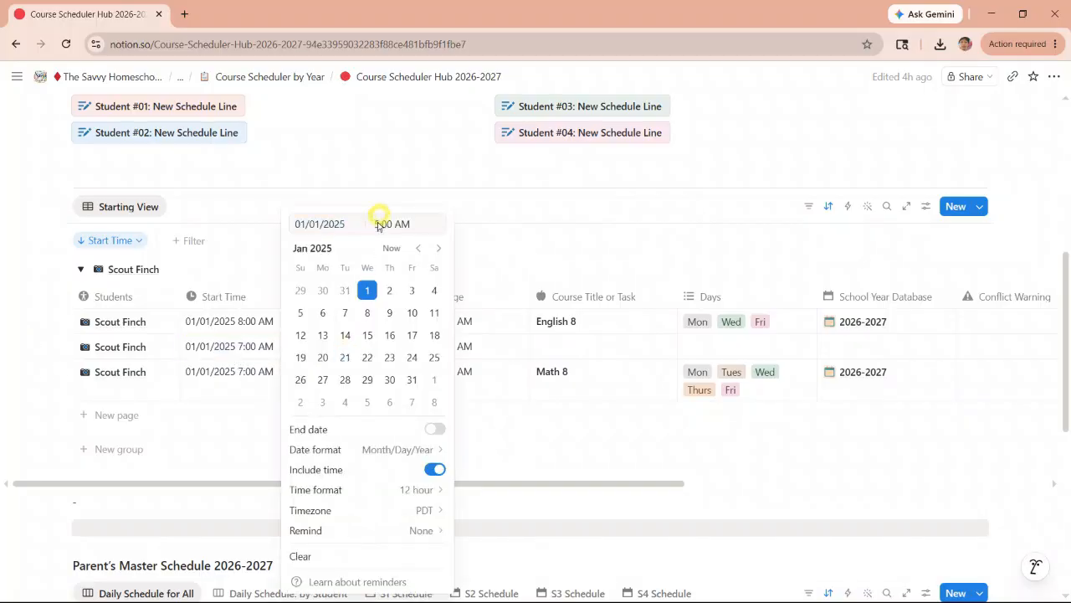
type("7")
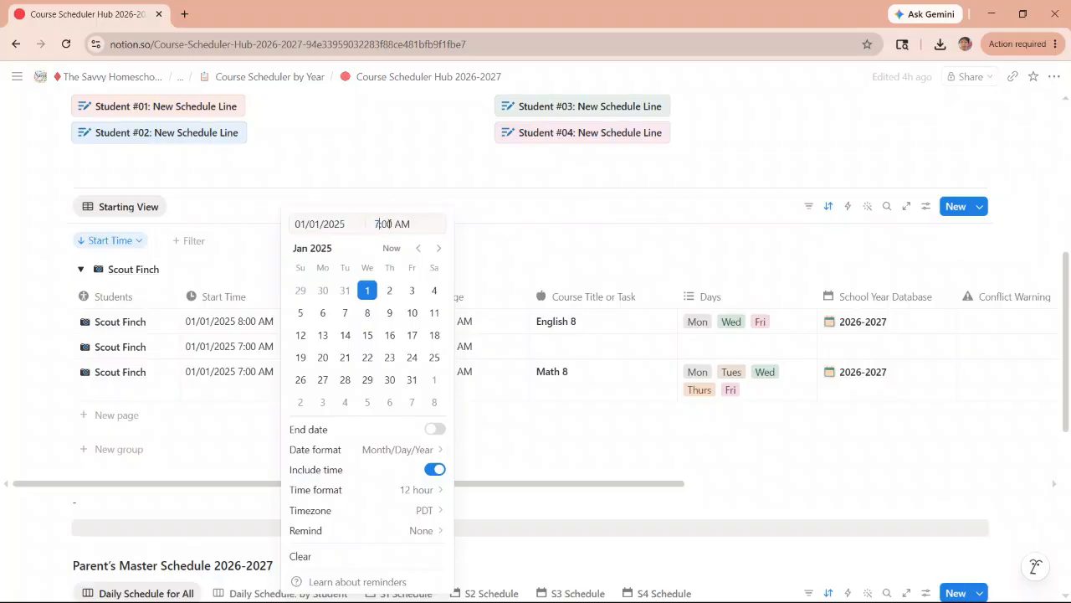
type(":")
key("BackSpace")
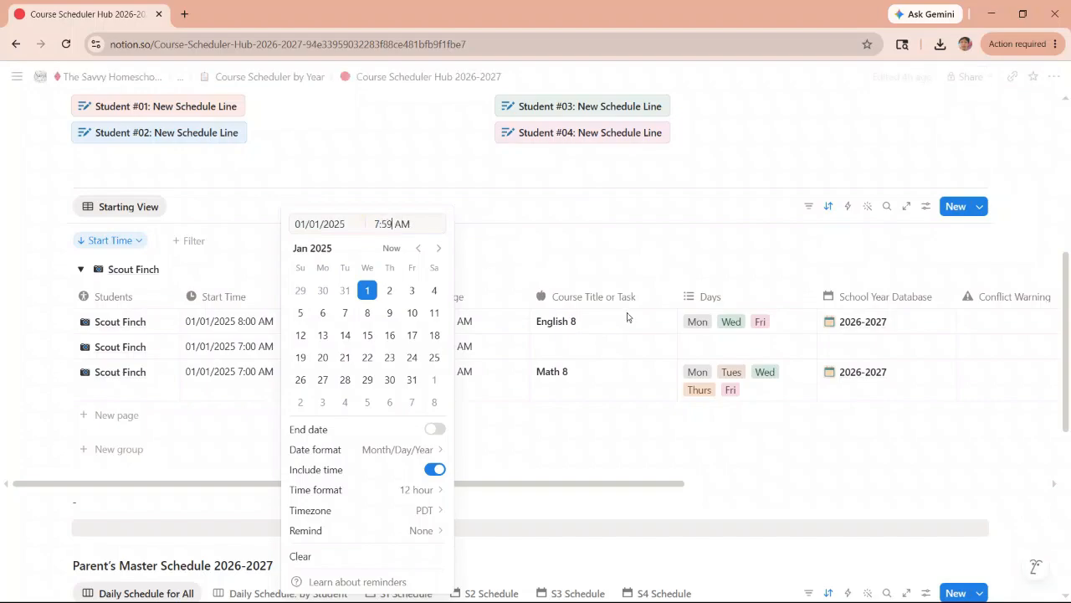
left_click(544, 243)
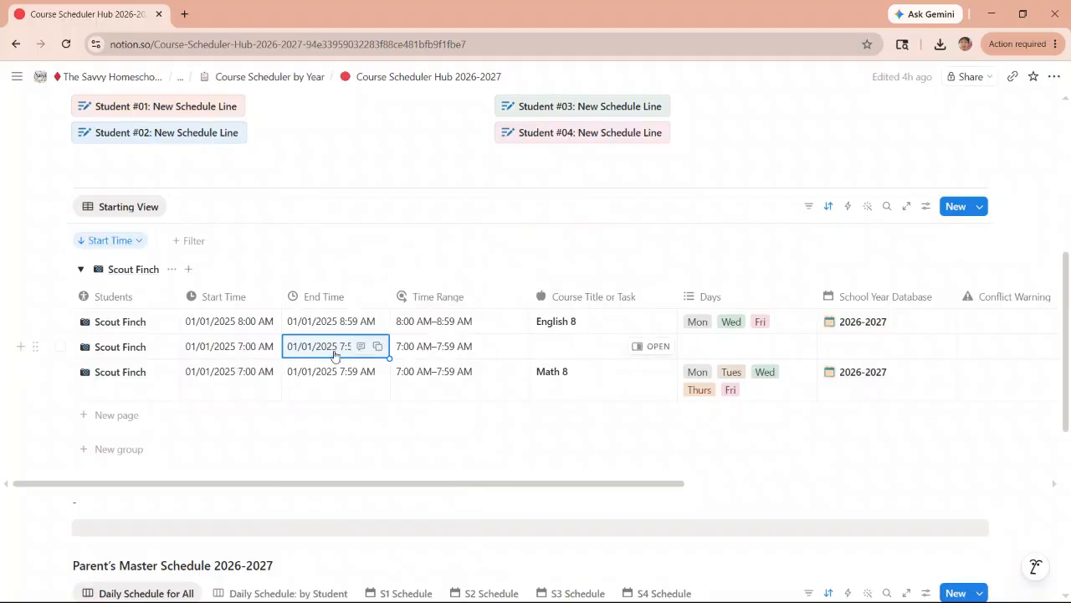
- Title the new schedule line Demo and assign it to Mon, Tues, Wed, Thurs and Fri
left_click(575, 348)
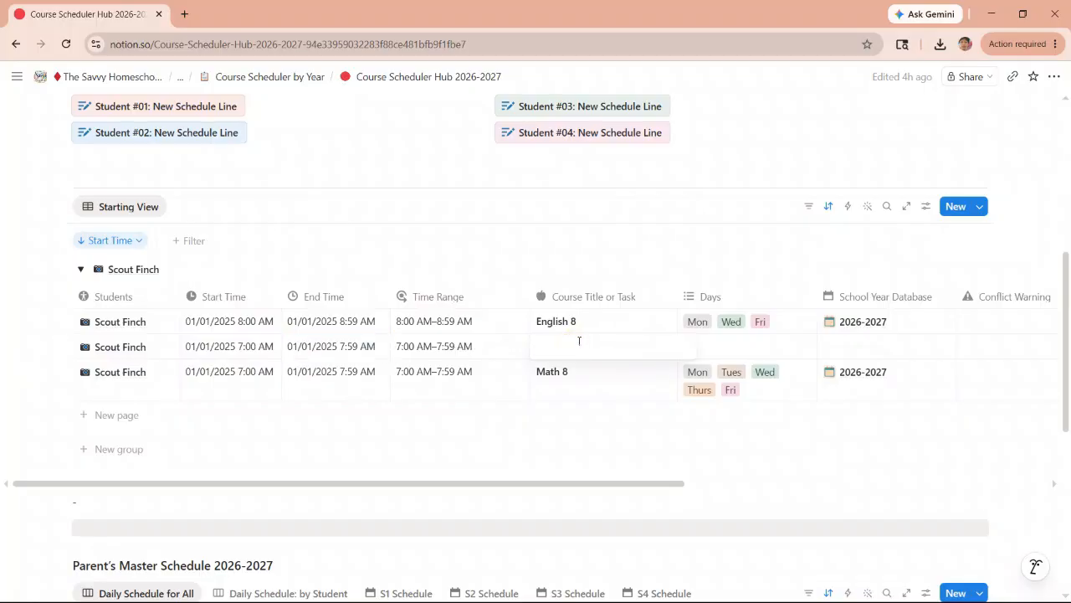
type("Demo")
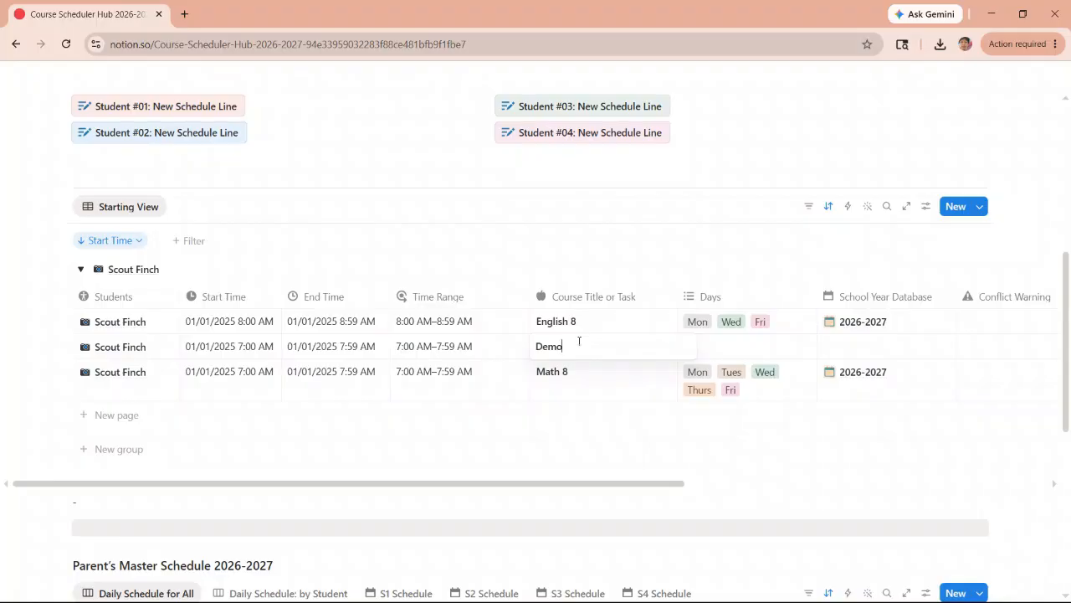
key("Escape")
left_click(703, 345)
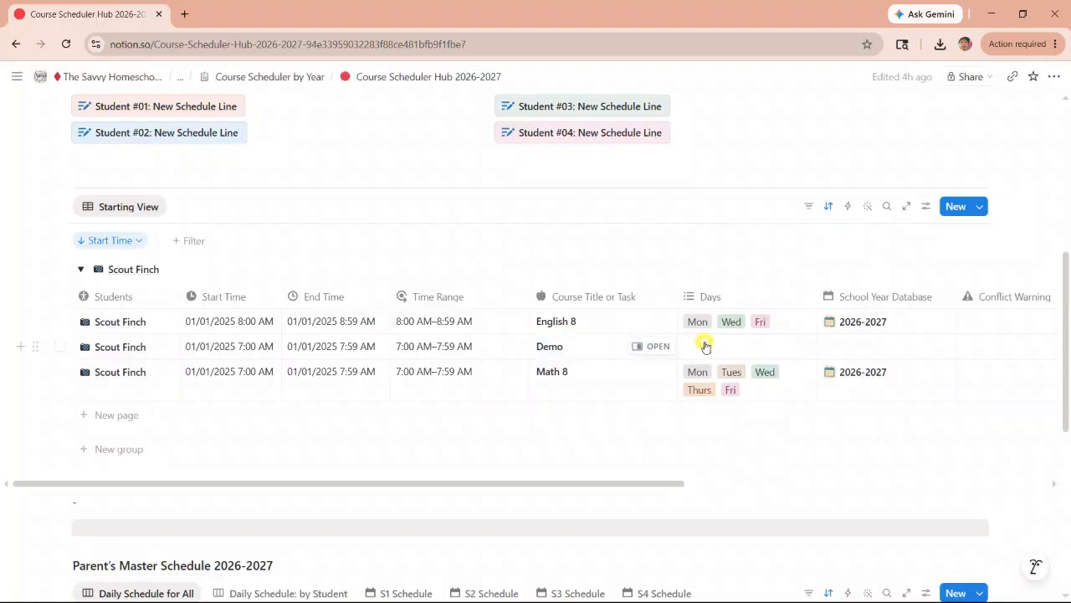
left_click(713, 393)
left_click(719, 413)
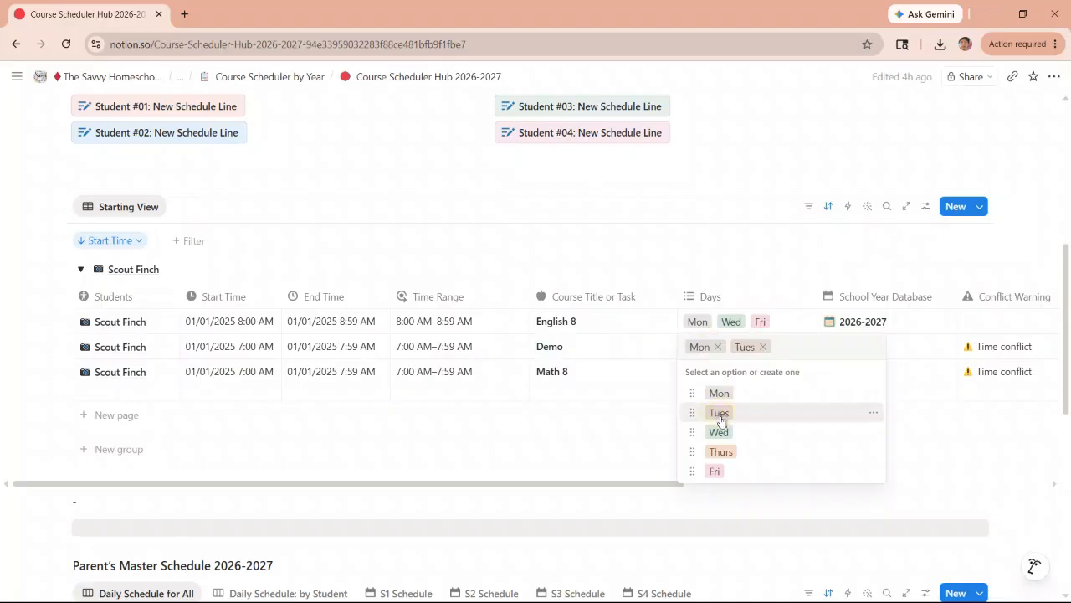
left_click(718, 433)
left_click(719, 451)
left_click(714, 488)
key("Escape")
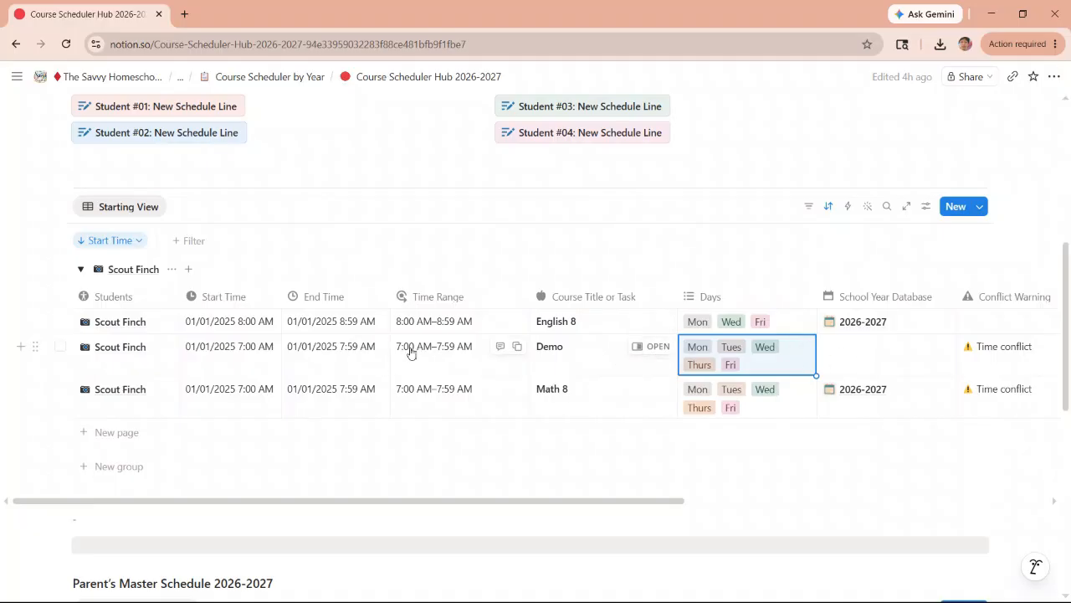
- Delete the Demo schedule line from the scheduling database
left_click(59, 347)
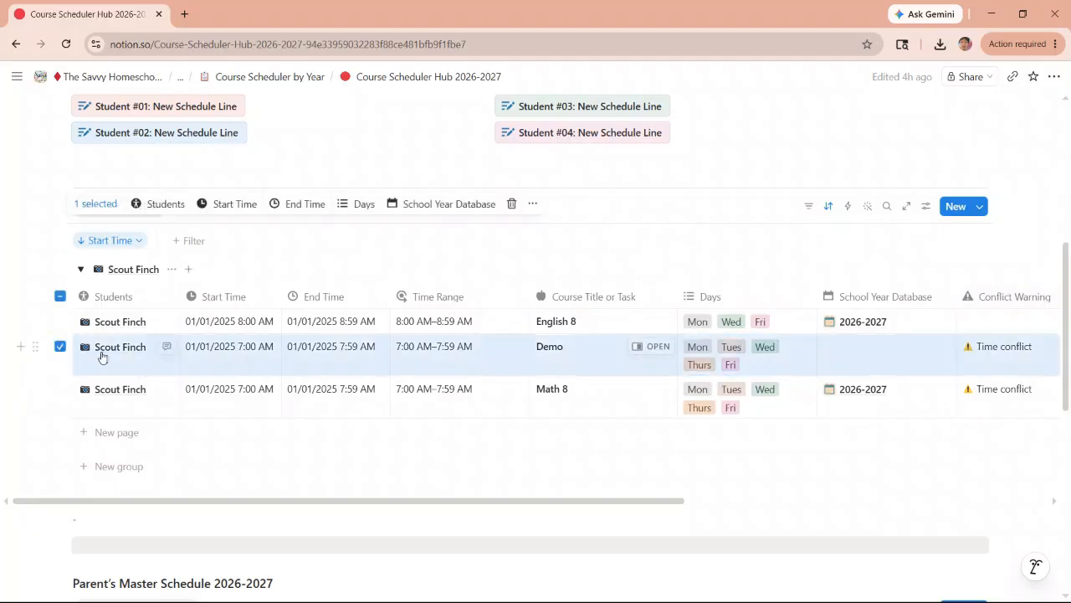
left_click(510, 204)
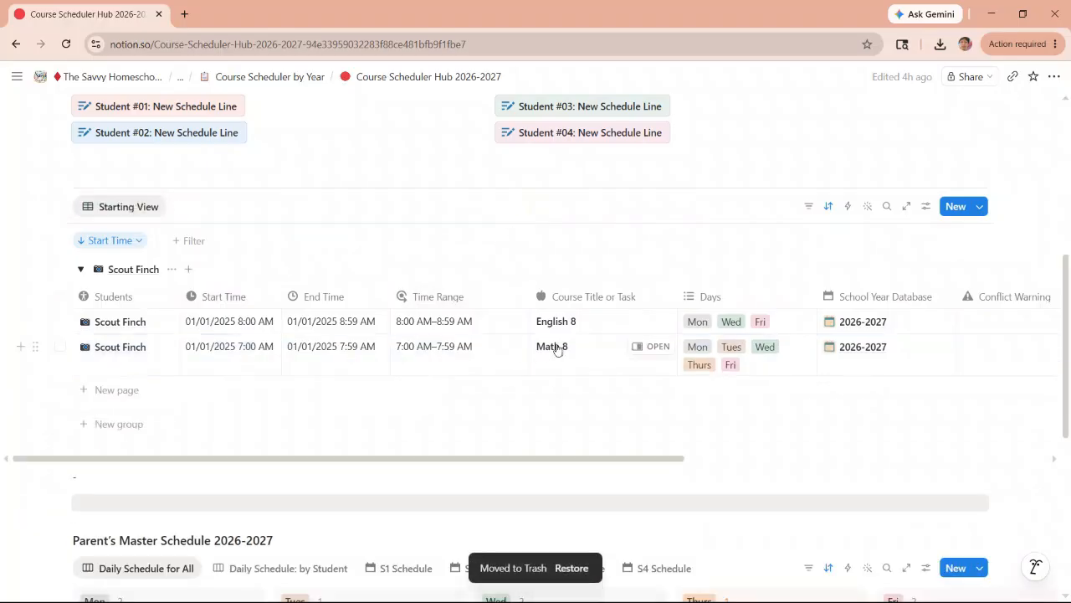
- Review the S1 Schedule and S2 Schedule views of the Parent's Master Schedule 2026-2027, and return to Daily Schedule for All
scroll(566, 351, "down", 3)
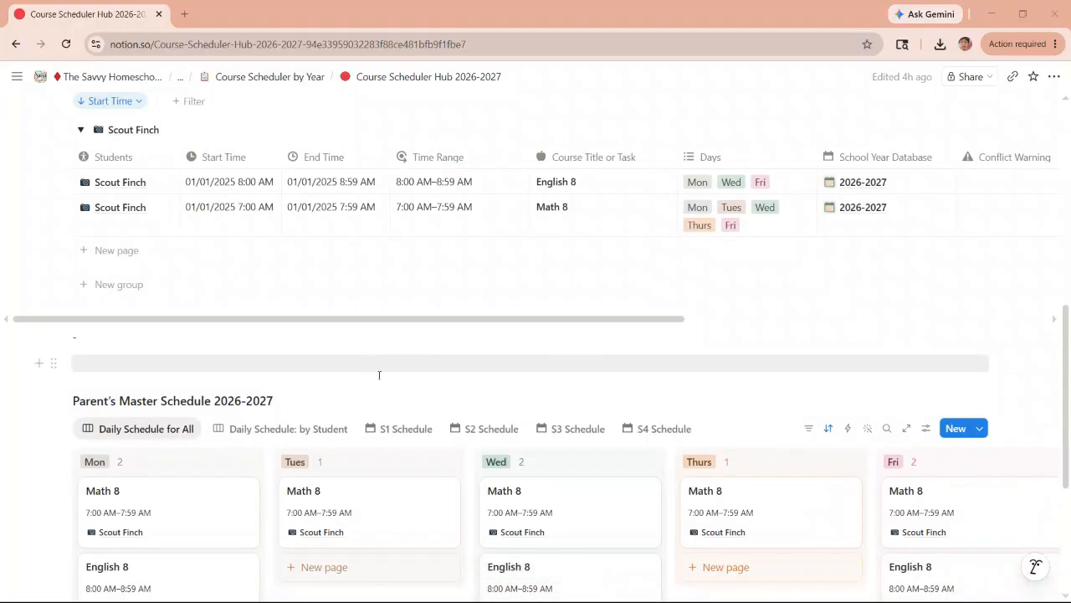
scroll(251, 372, "down", 2)
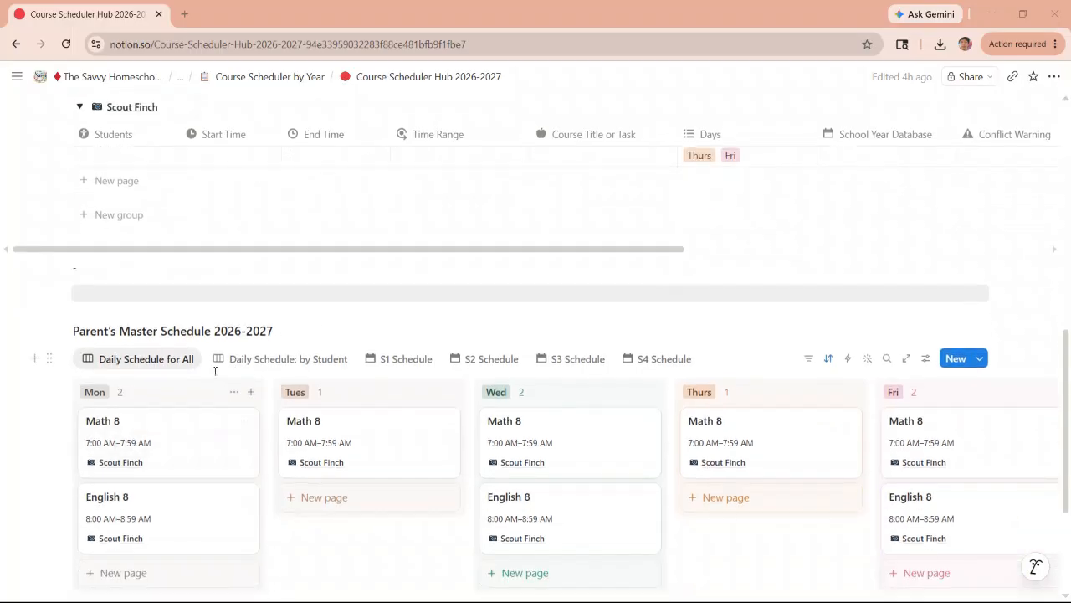
left_click(395, 362)
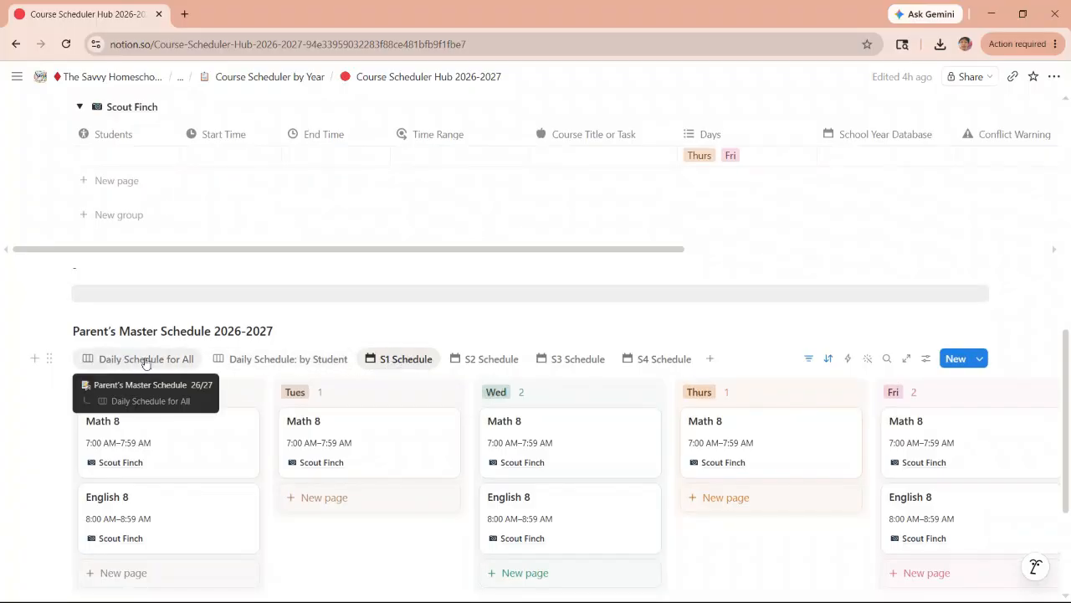
left_click(482, 360)
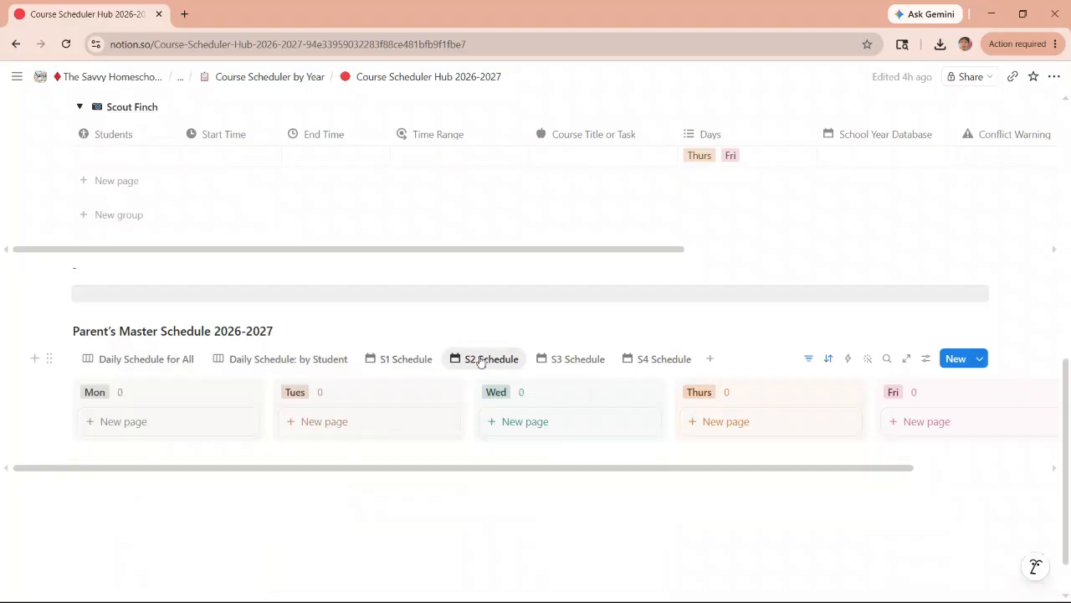
left_click(394, 360)
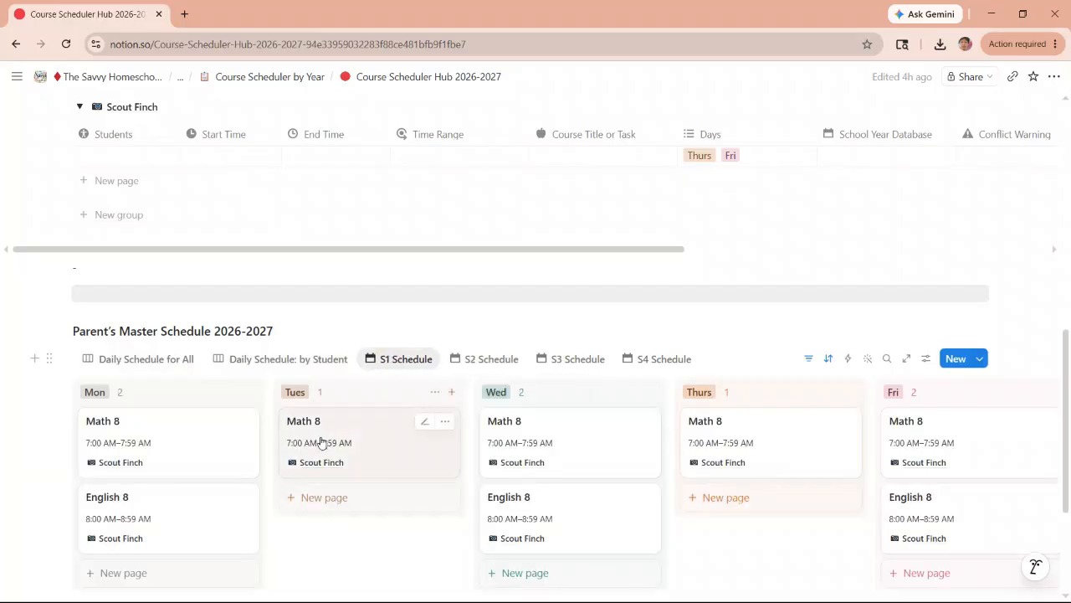
left_click(144, 360)
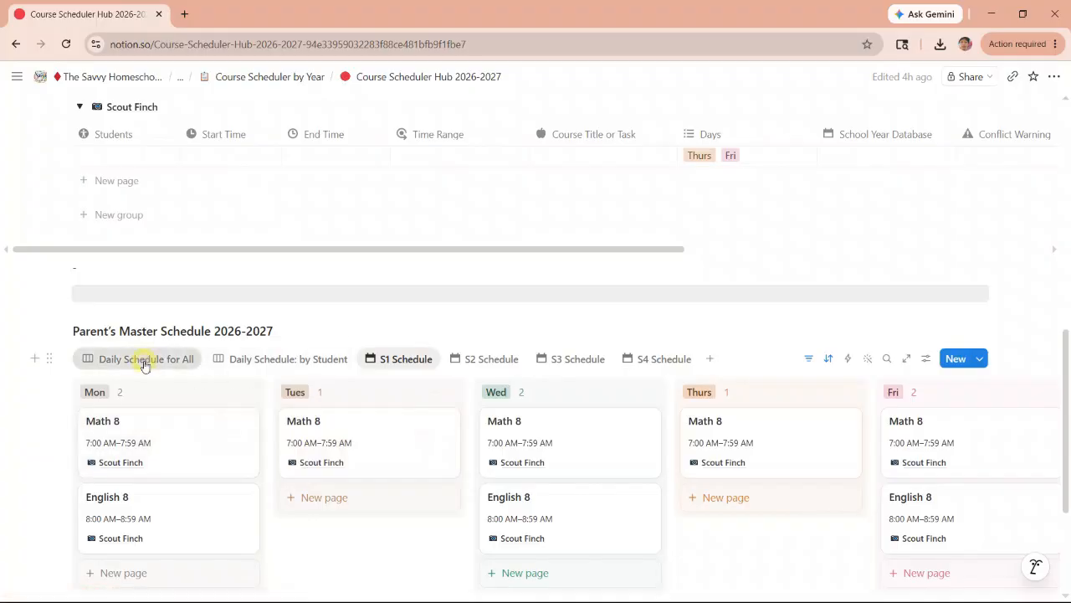
- Go to the Student Portals page and open the first student's portal dashboard
scroll(235, 320, "up", 8)
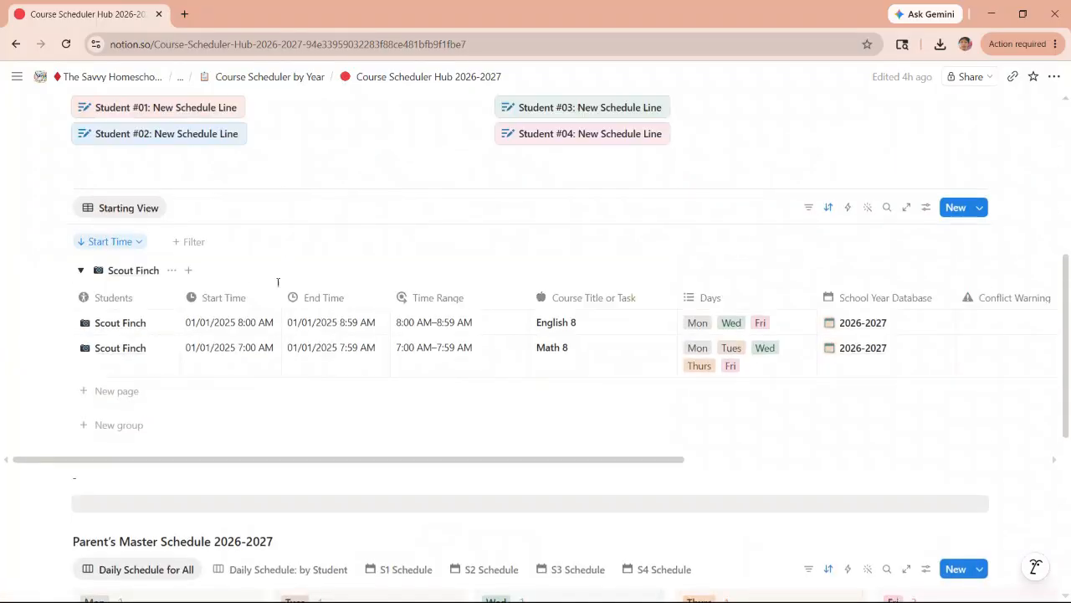
scroll(272, 268, "down", 2)
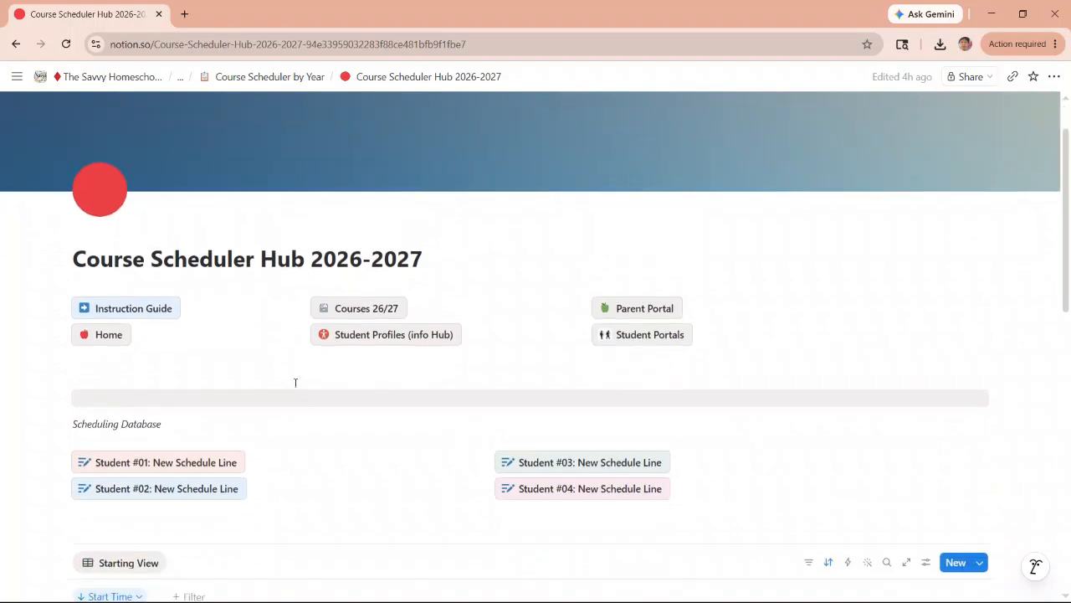
left_click(629, 331)
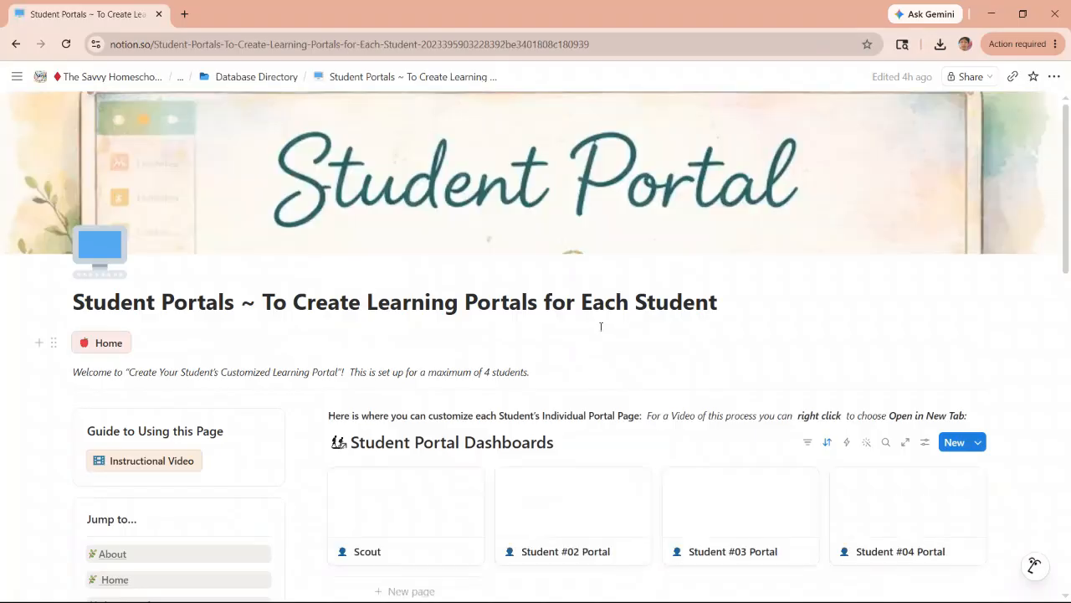
scroll(598, 321, "down", 1)
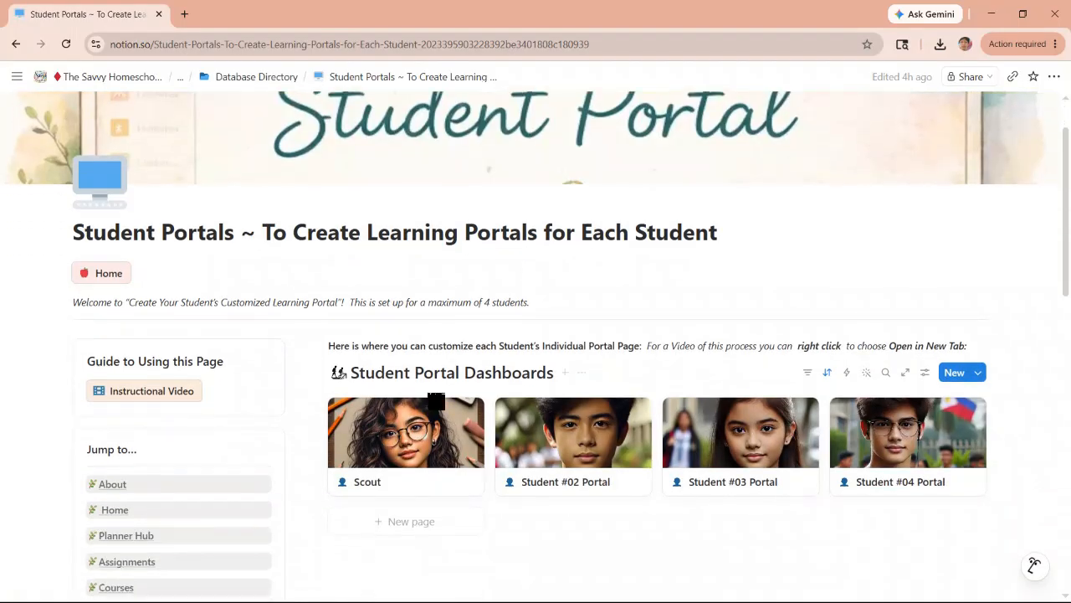
left_click(392, 442)
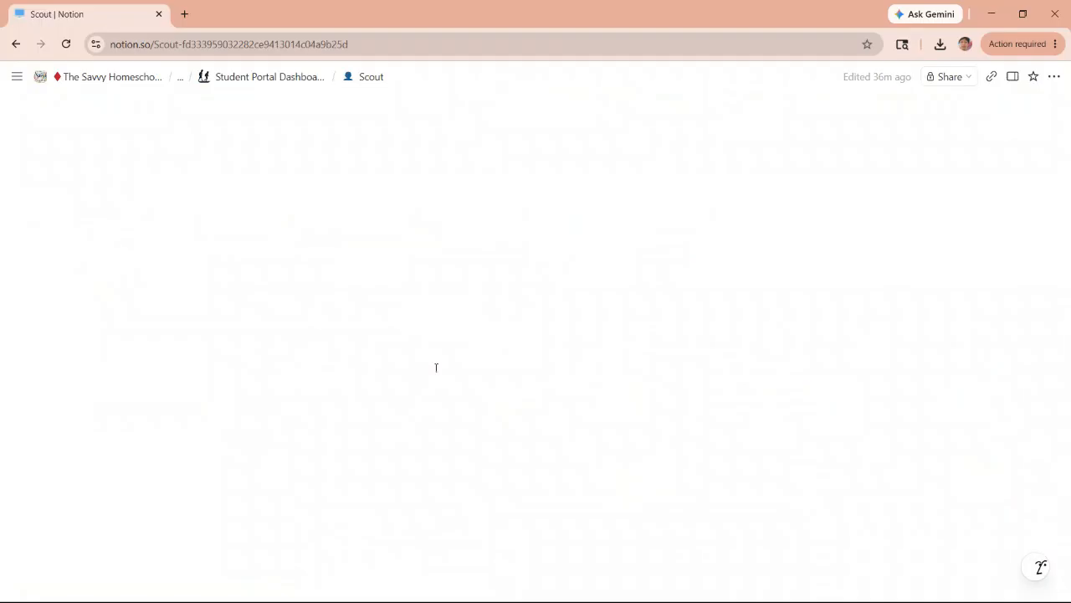
- Expand the General Daily Schedule section in the first student's portal
scroll(440, 363, "down", 2)
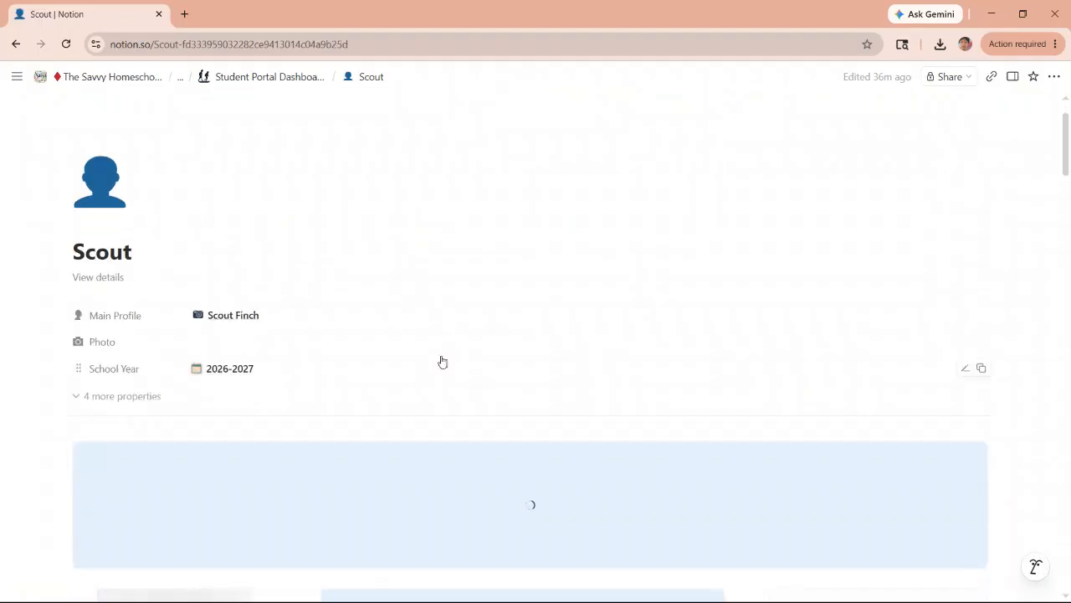
scroll(442, 361, "down", 3)
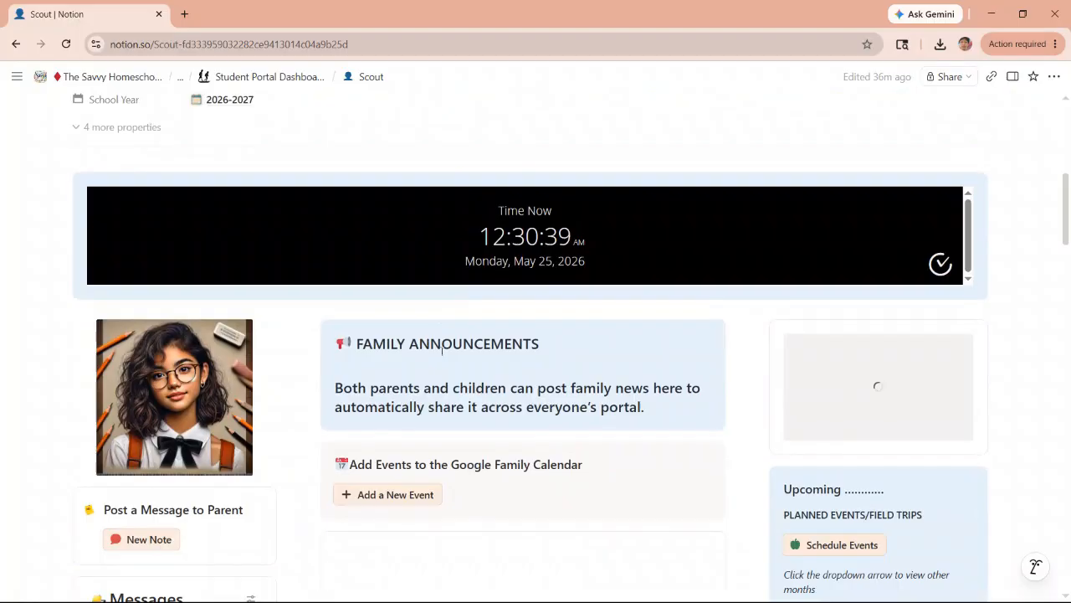
scroll(444, 346, "down", 5)
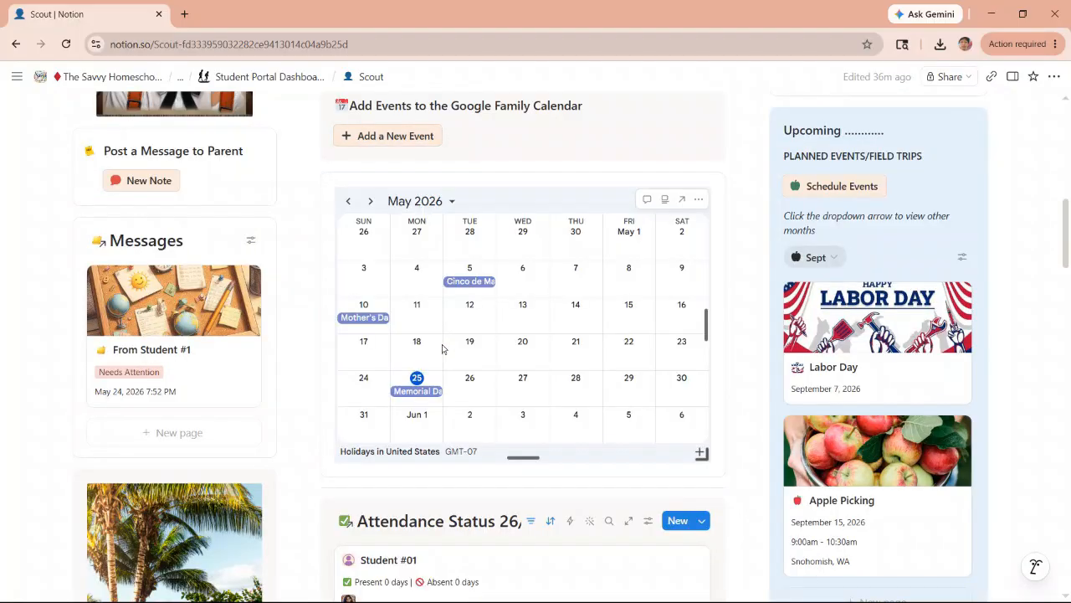
scroll(443, 348, "down", 8)
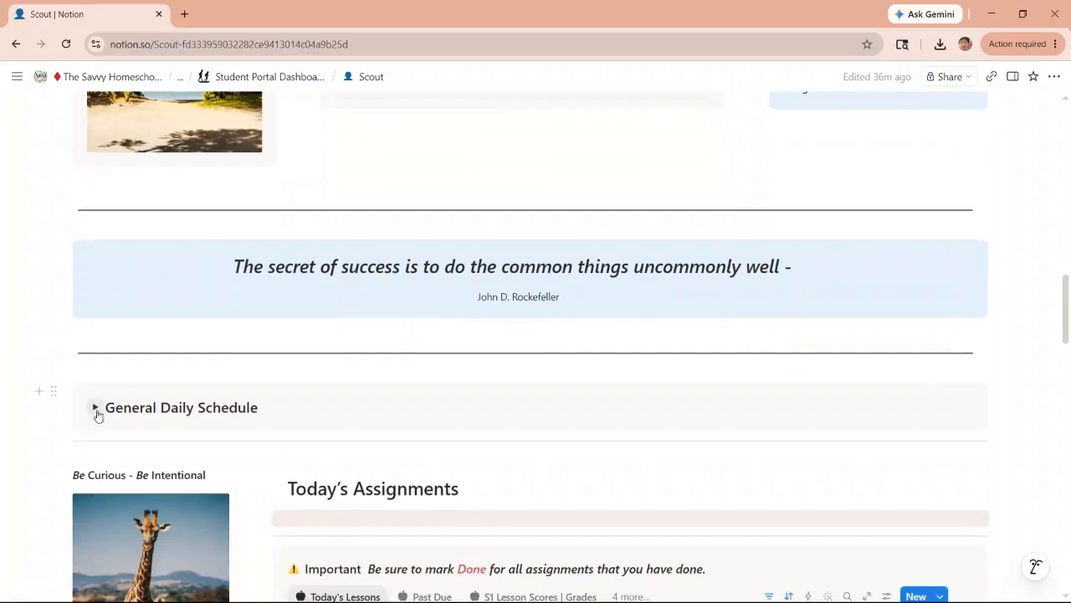
left_click(96, 410)
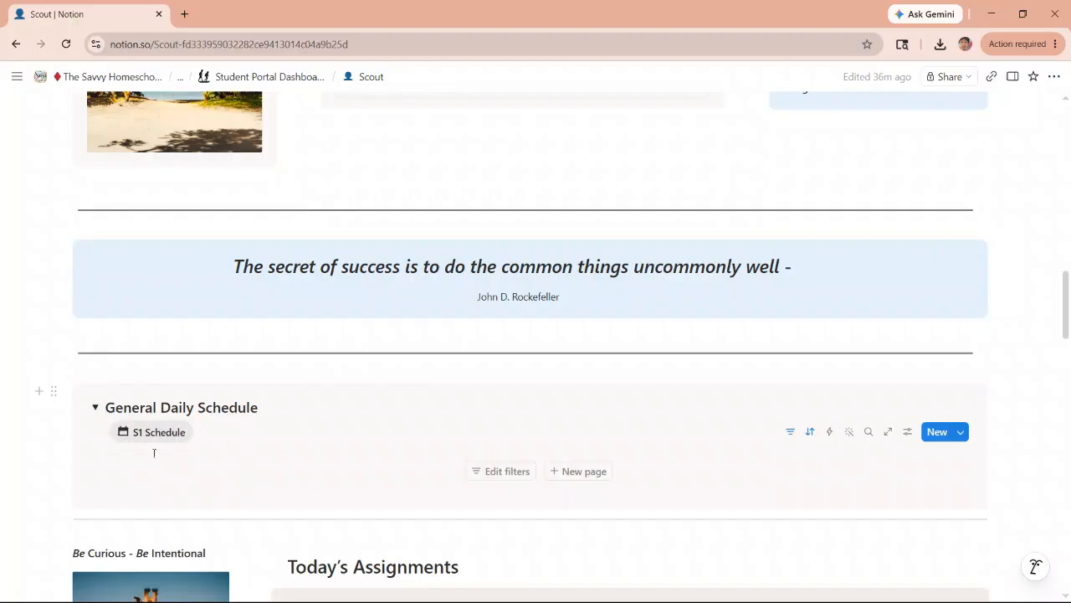
- Show all the hidden day groups in the S1 Schedule board of the General Daily Schedule section
left_click(908, 439)
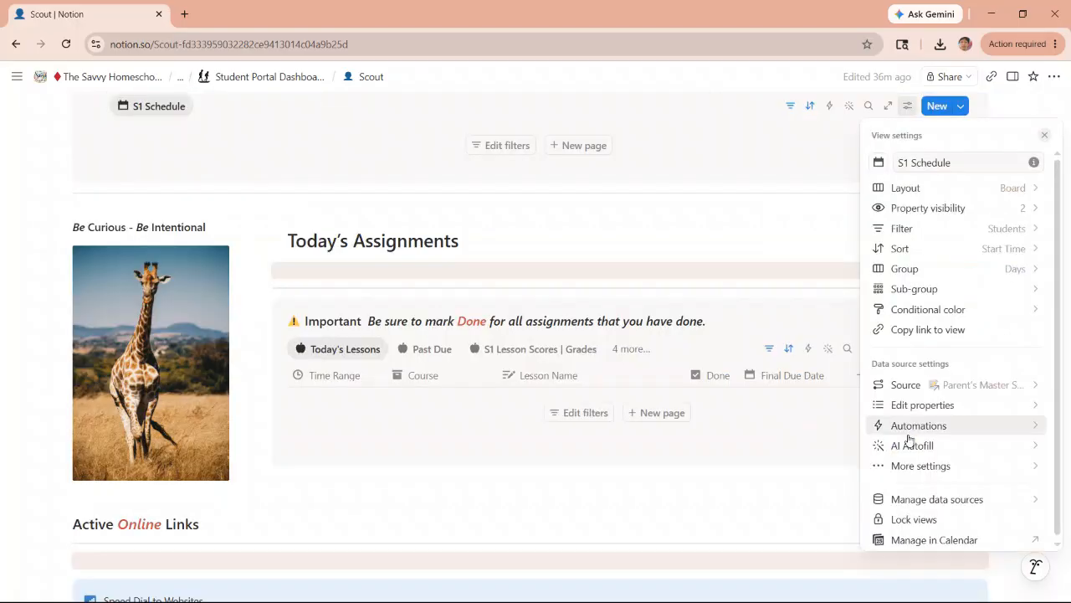
left_click(945, 271)
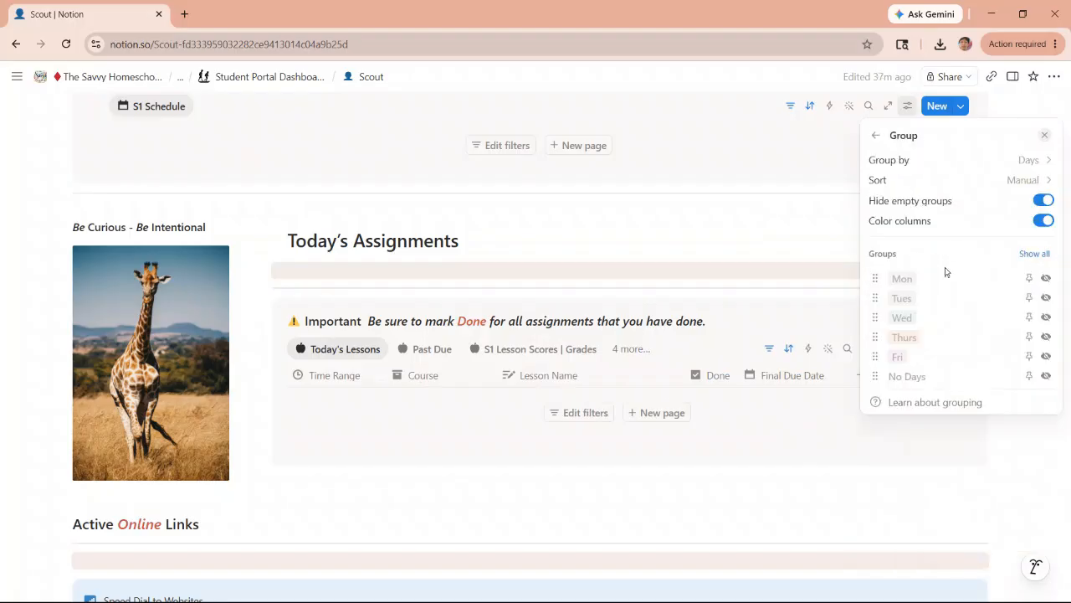
left_click(1036, 254)
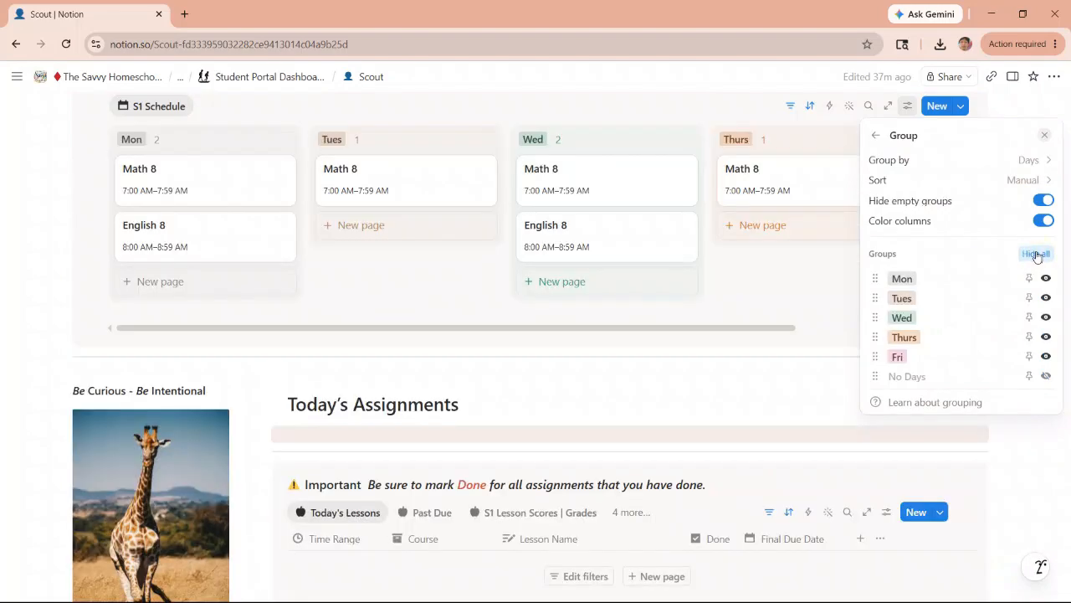
left_click(832, 298)
left_click_drag(786, 326, 670, 322)
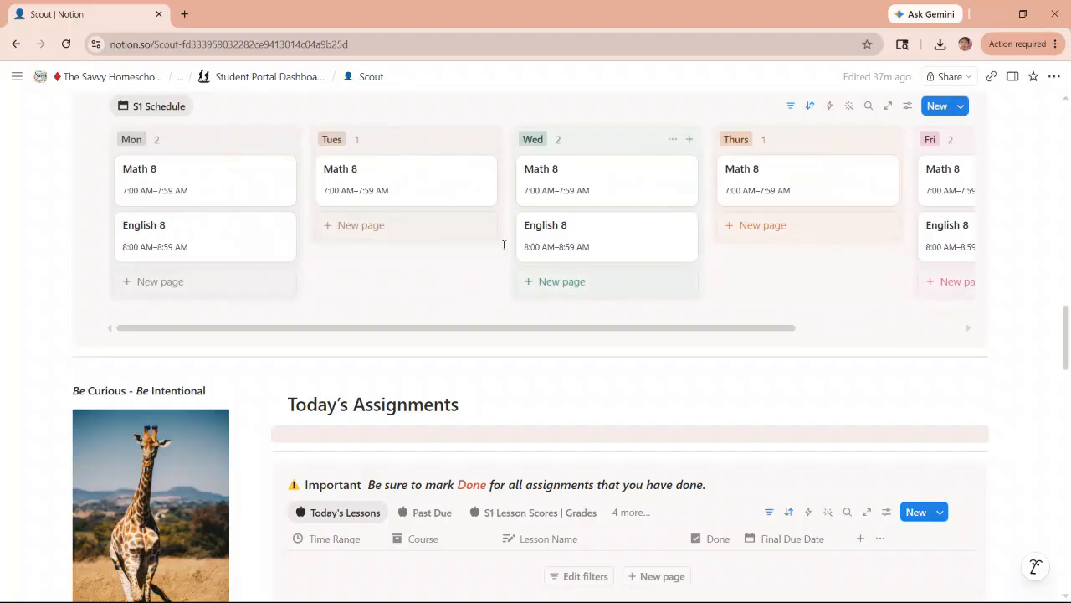
- Collapse the General Daily Schedule section and return to the beginning of the student's portal page
scroll(441, 263, "up", 2)
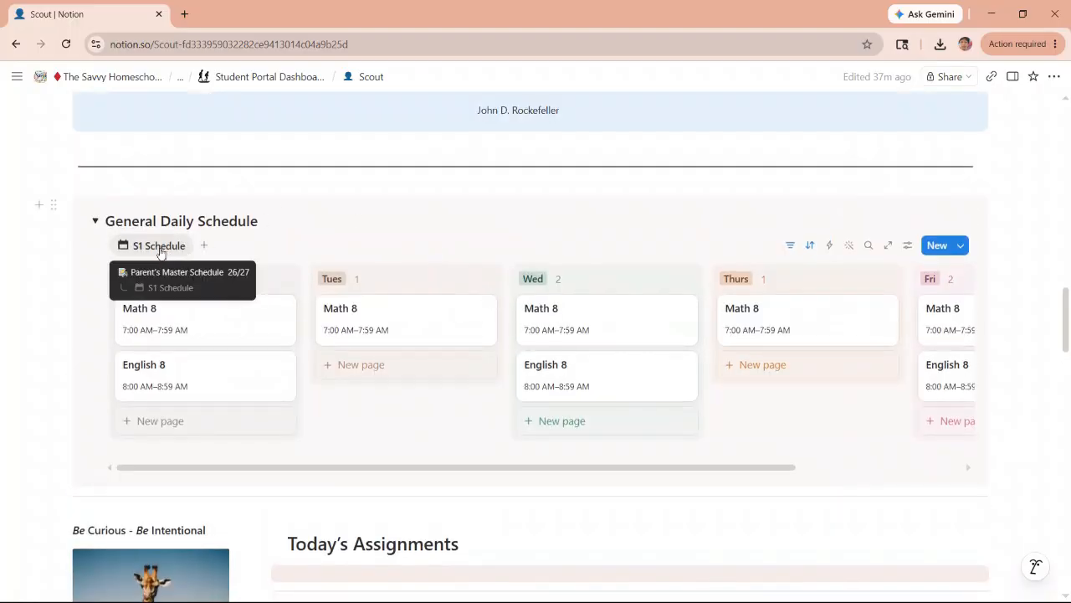
left_click(96, 222)
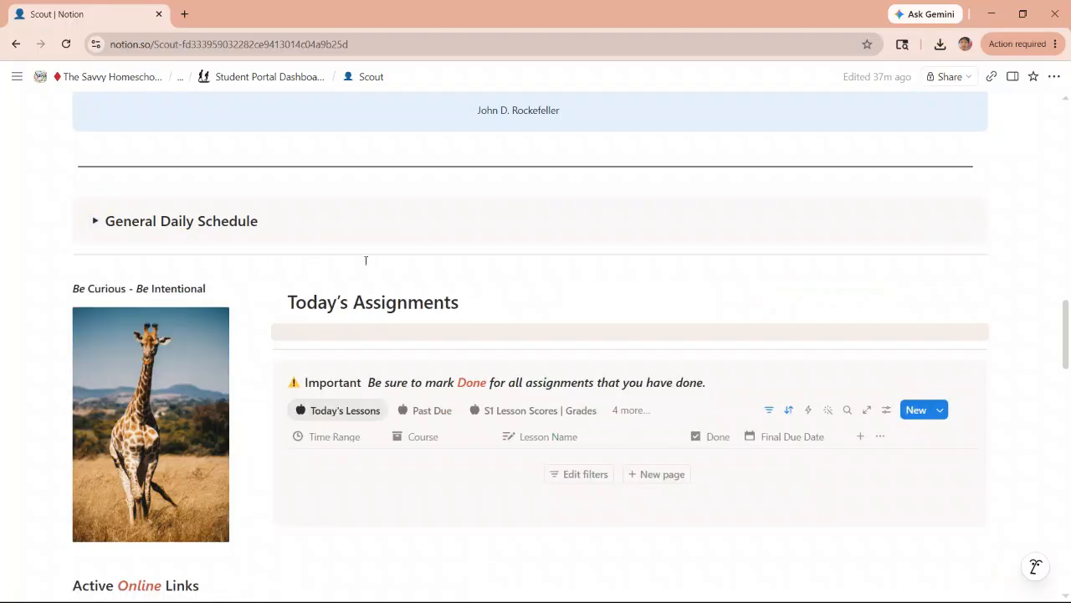
scroll(393, 251, "up", 4)
scroll(400, 234, "up", 6)
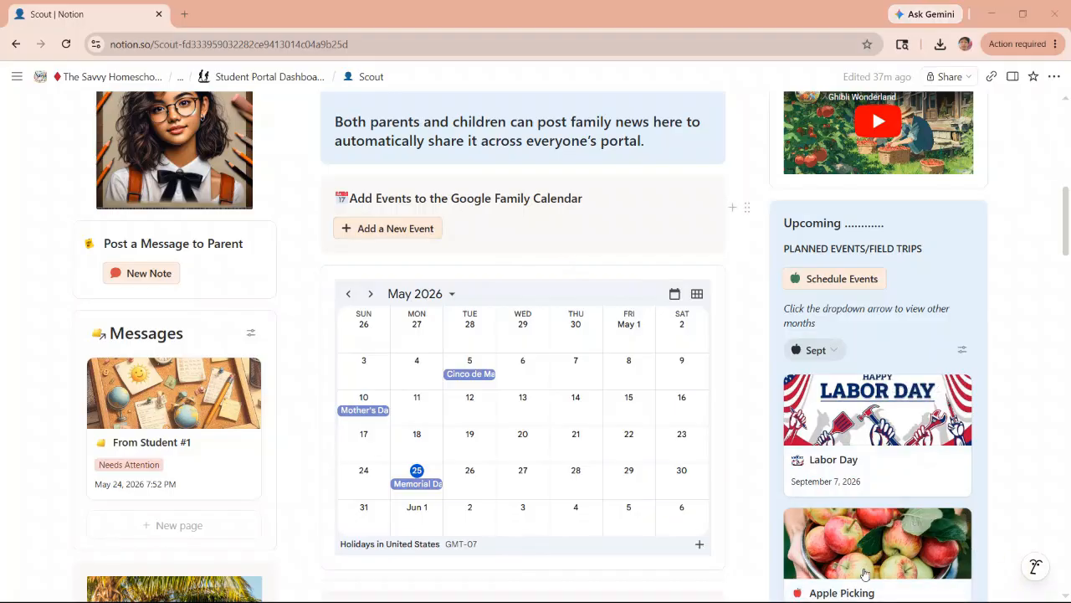
scroll(876, 575, "up", 5)
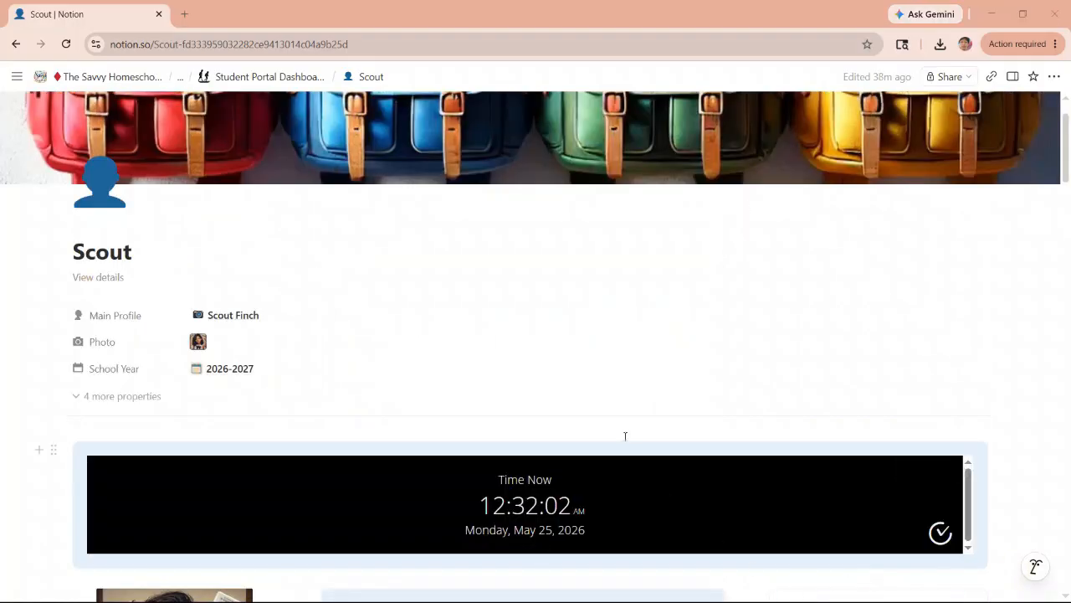